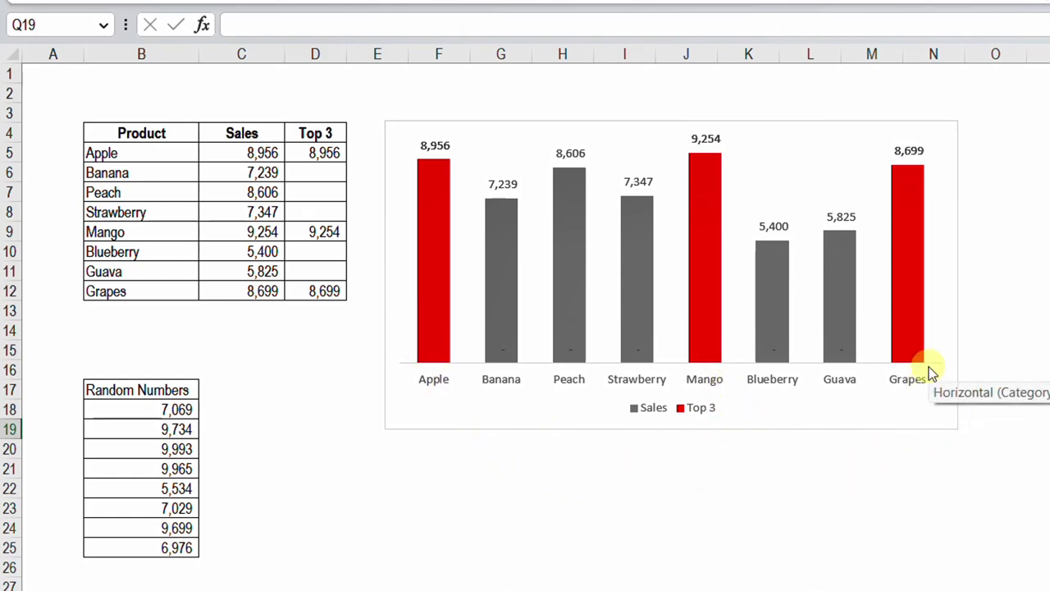
Copy the eight random numbers and paste them as values over the Sales figures from C5
key("ctrl+End")
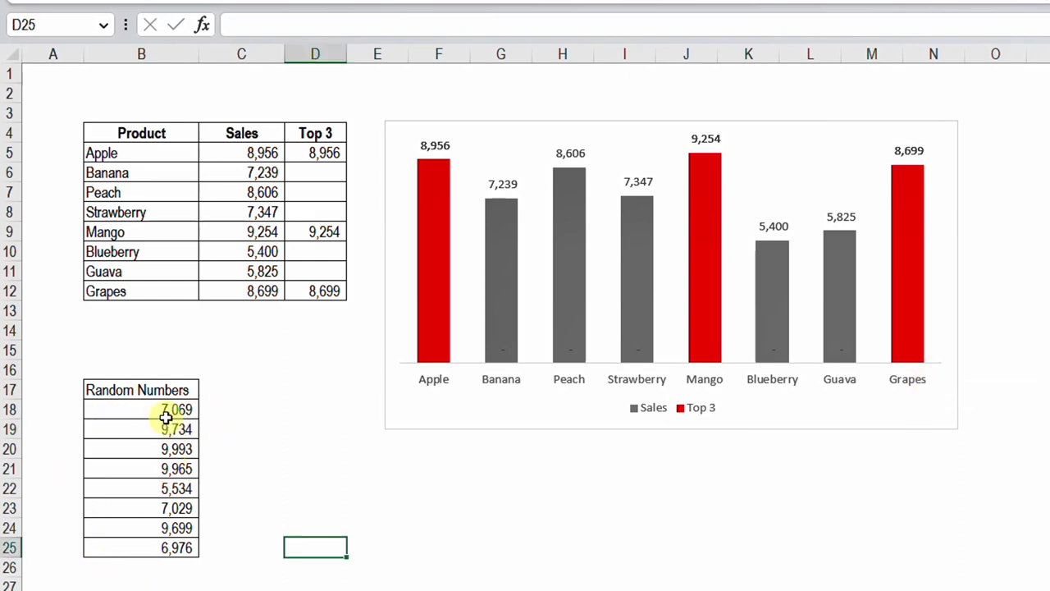
left_click_drag(165, 418, 162, 550)
key("ctrl+c")
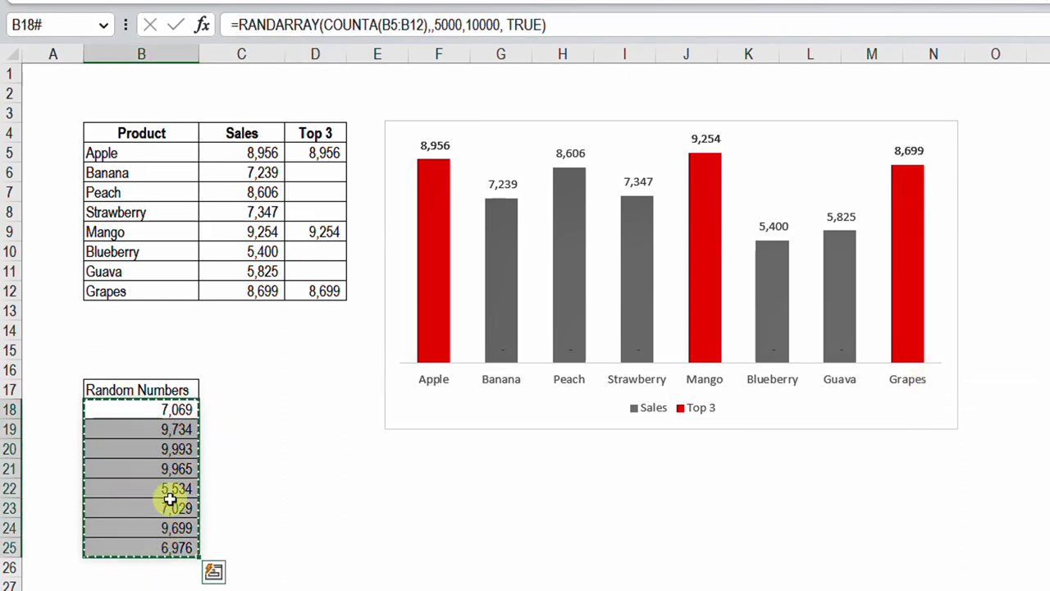
left_click(246, 156)
key("alt")
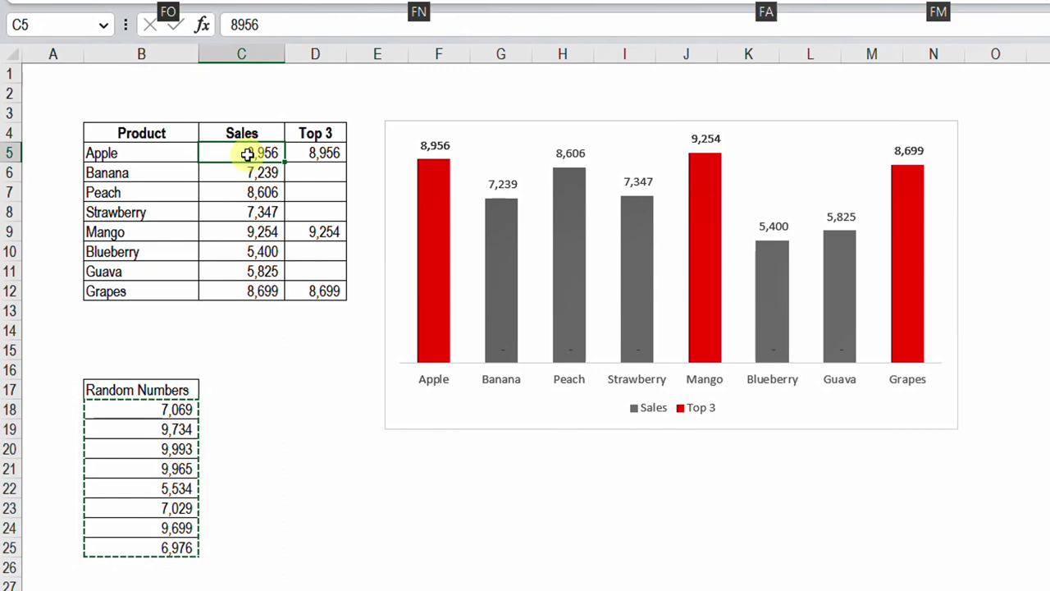
key("h")
key("v")
key("v")
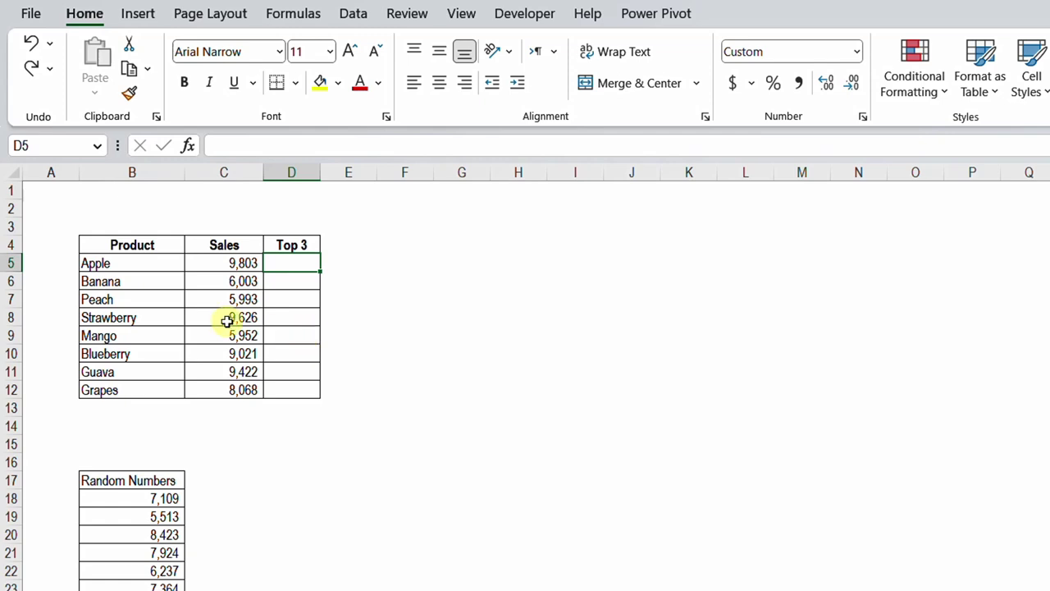
Insert a clustered column chart of the Product and Sales table B4:C12 with Alt+F1
left_click_drag(131, 247, 206, 387)
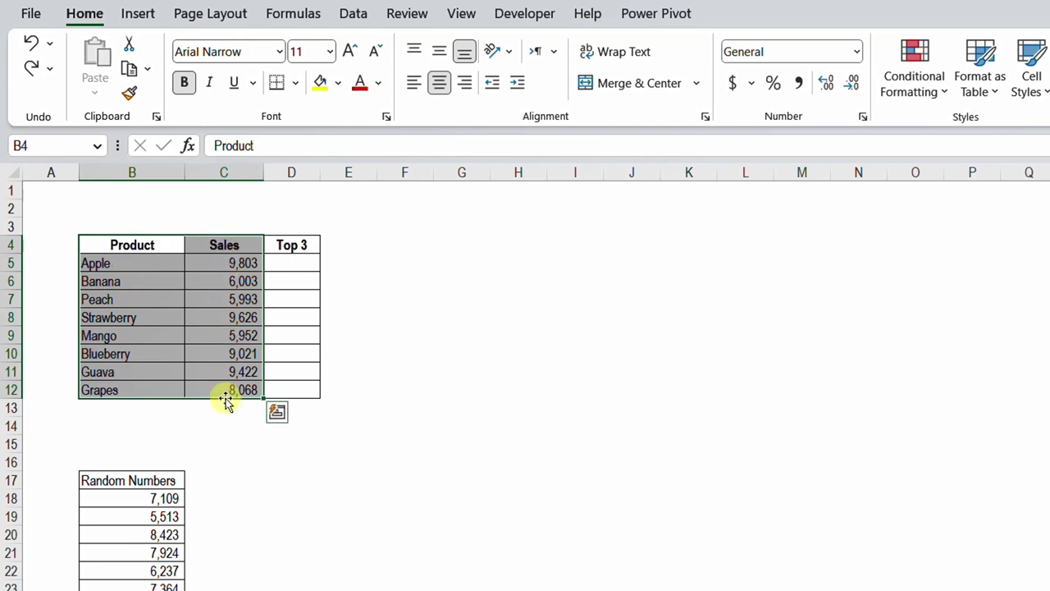
key("alt+F1")
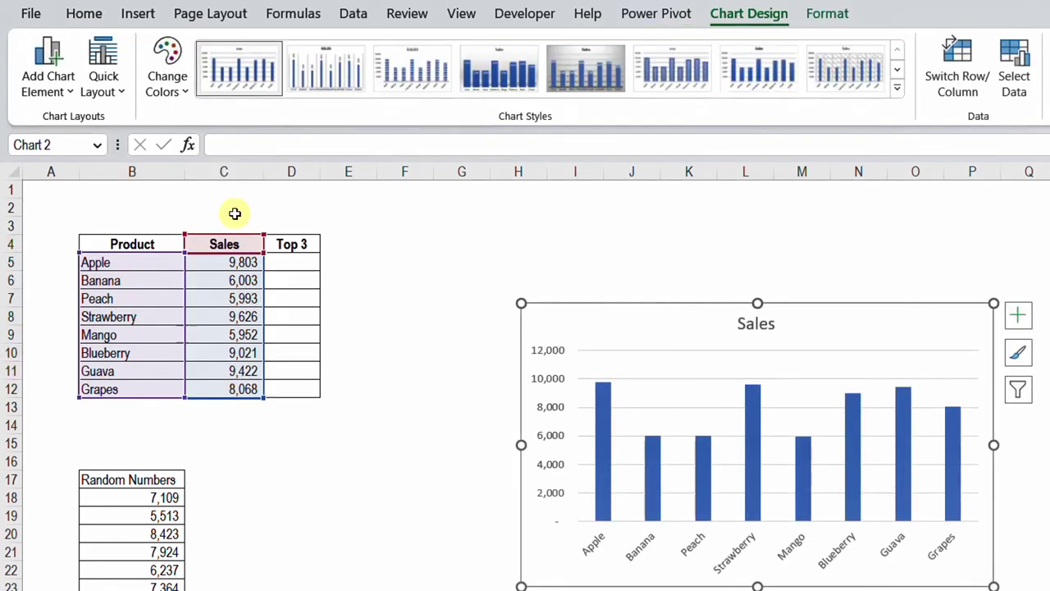
Move the chart up beside the table, then delete its horizontal gridlines and vertical value axis
left_click_drag(620, 303, 467, 238)
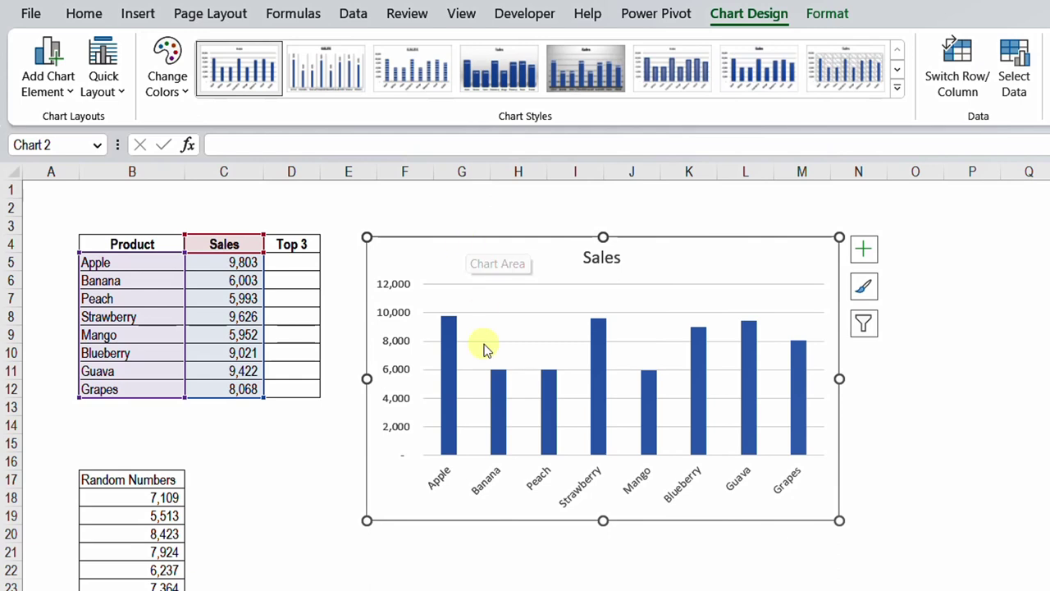
left_click(527, 313)
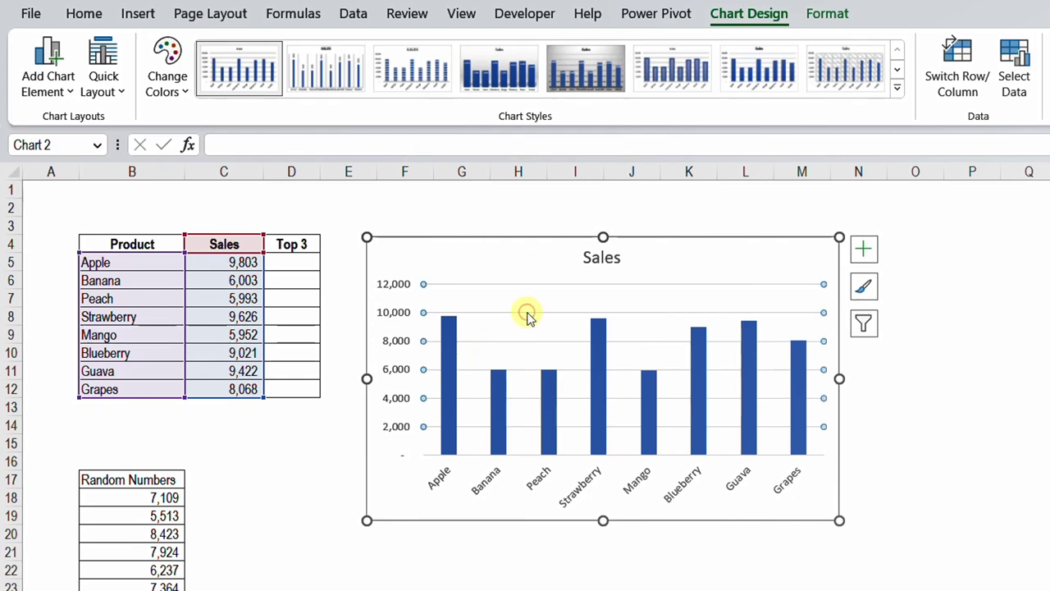
left_click(404, 314)
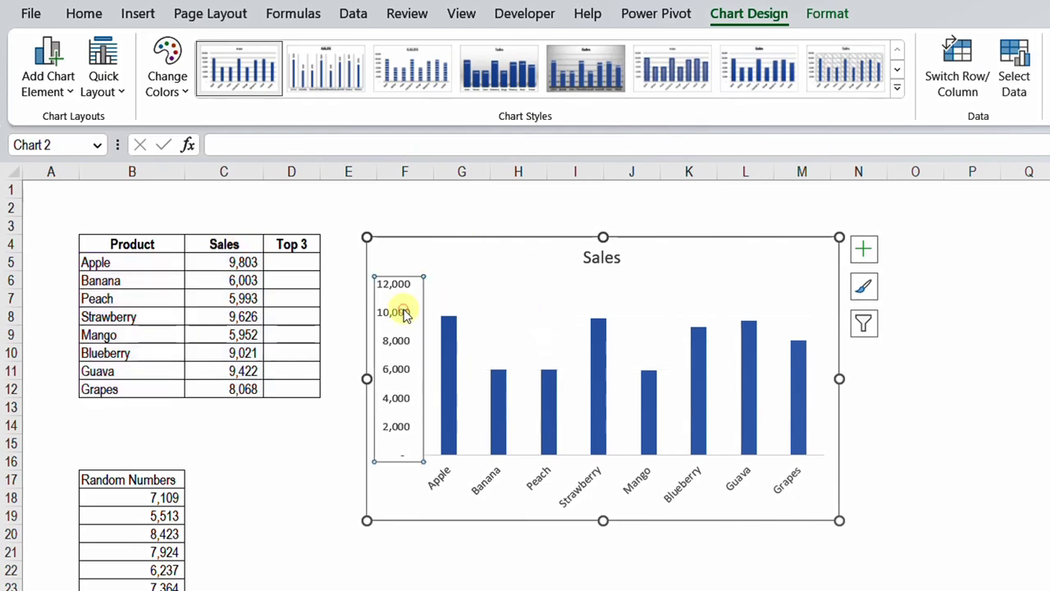
key("Delete")
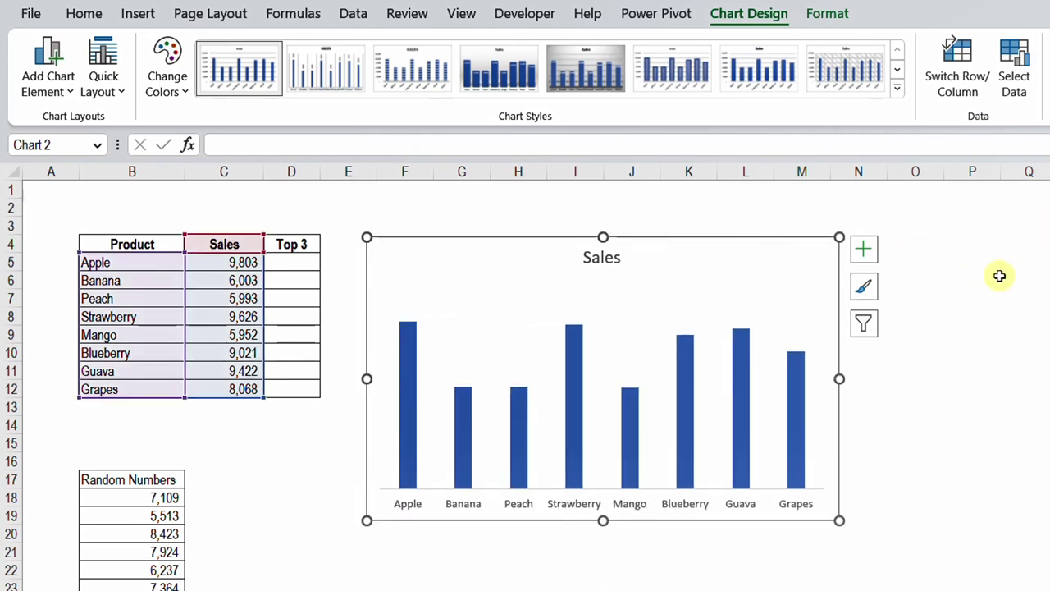
Turn on data labels for the chart and fill the Sales bars dark gray
left_click(863, 247)
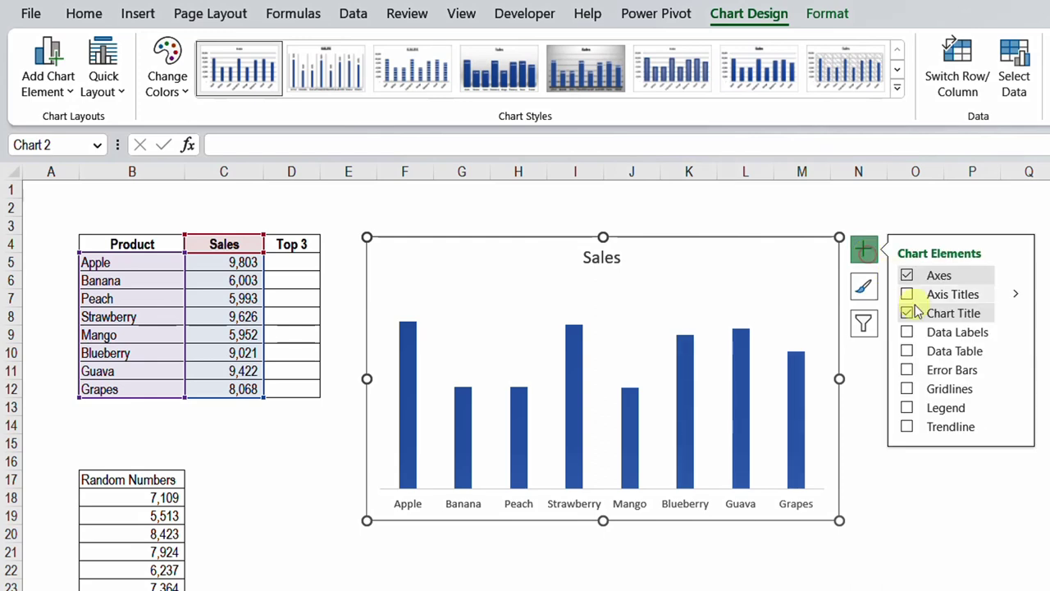
left_click(907, 331)
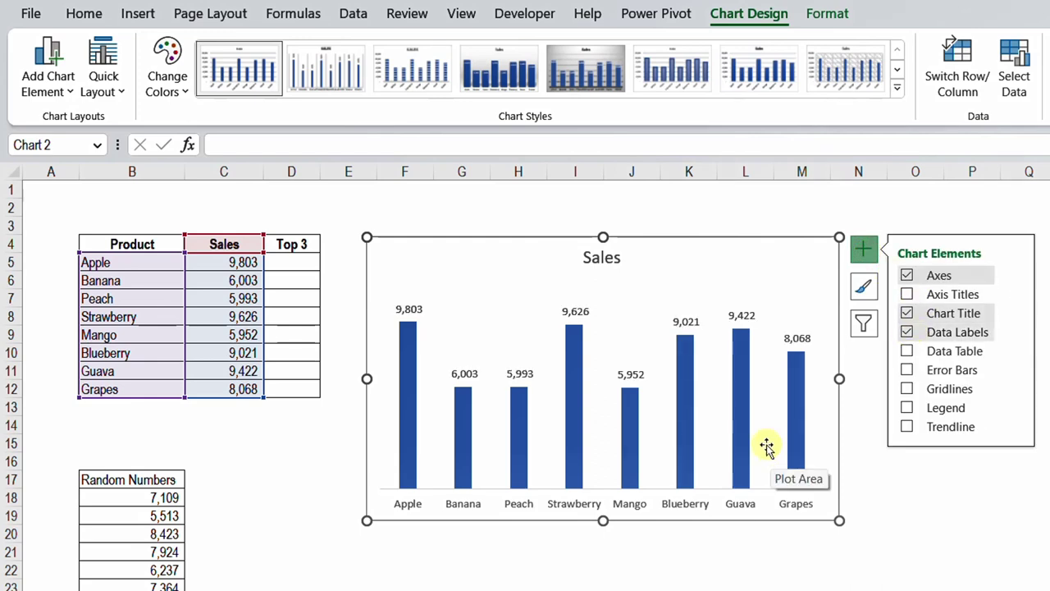
left_click(743, 378)
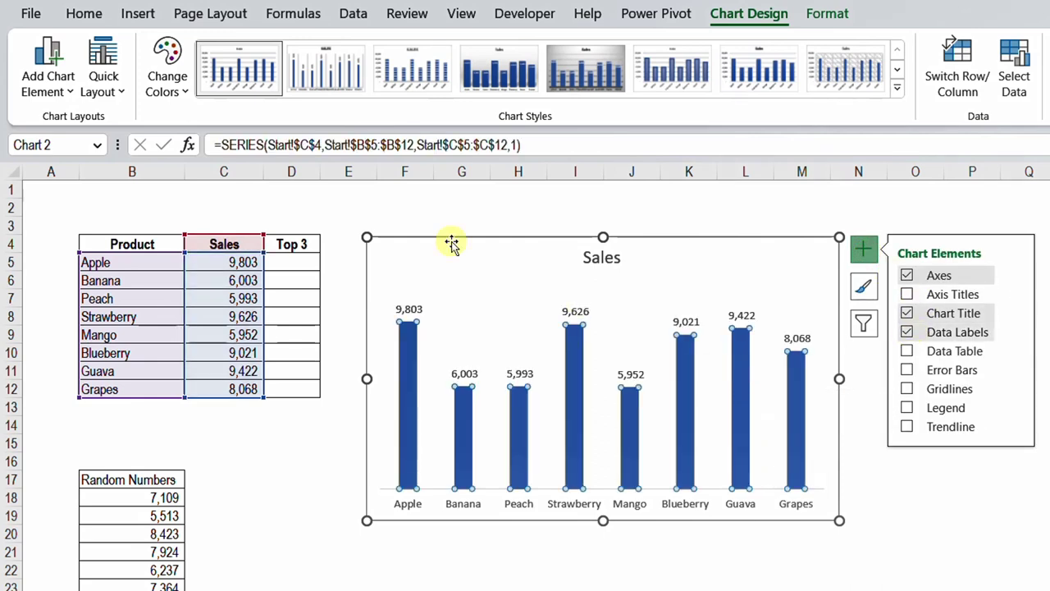
left_click(82, 13)
left_click(337, 82)
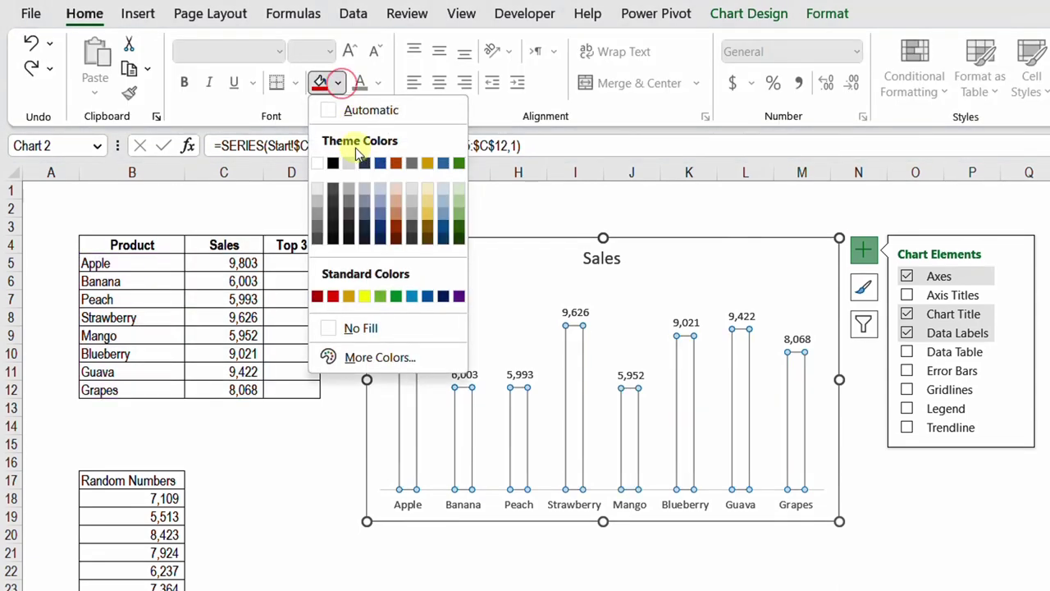
left_click(319, 240)
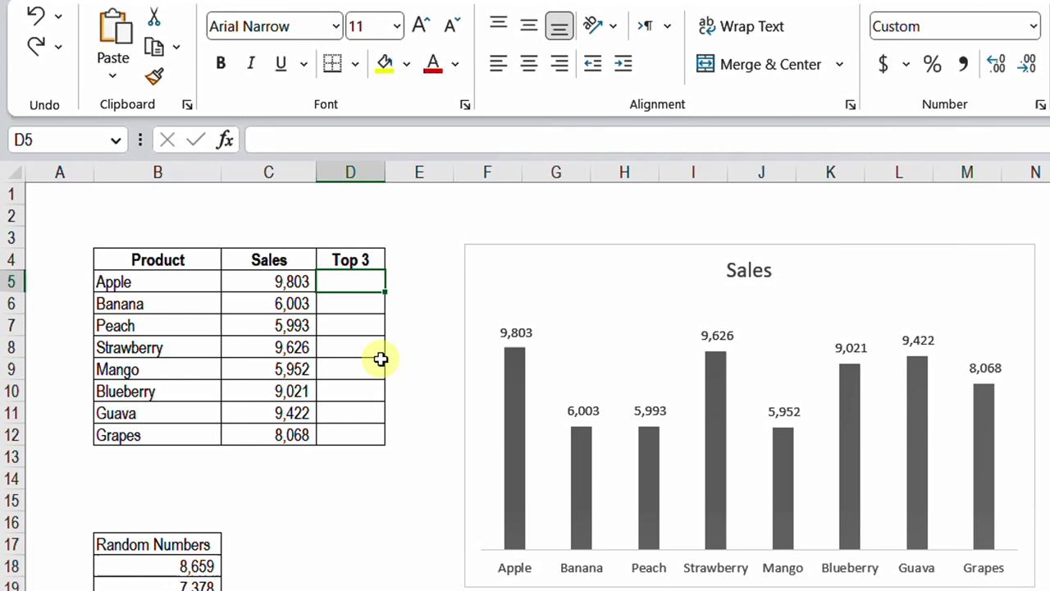
Enter =LARGE($C$5:$C$12,3) in D5 to return the third-largest sale, 9,422
type("=lar")
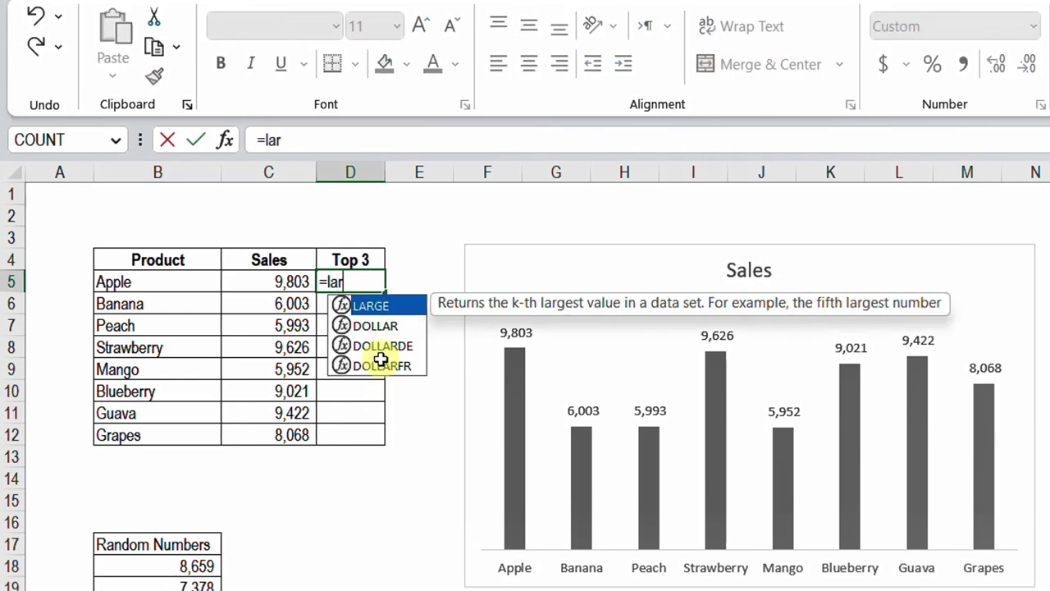
key("Tab")
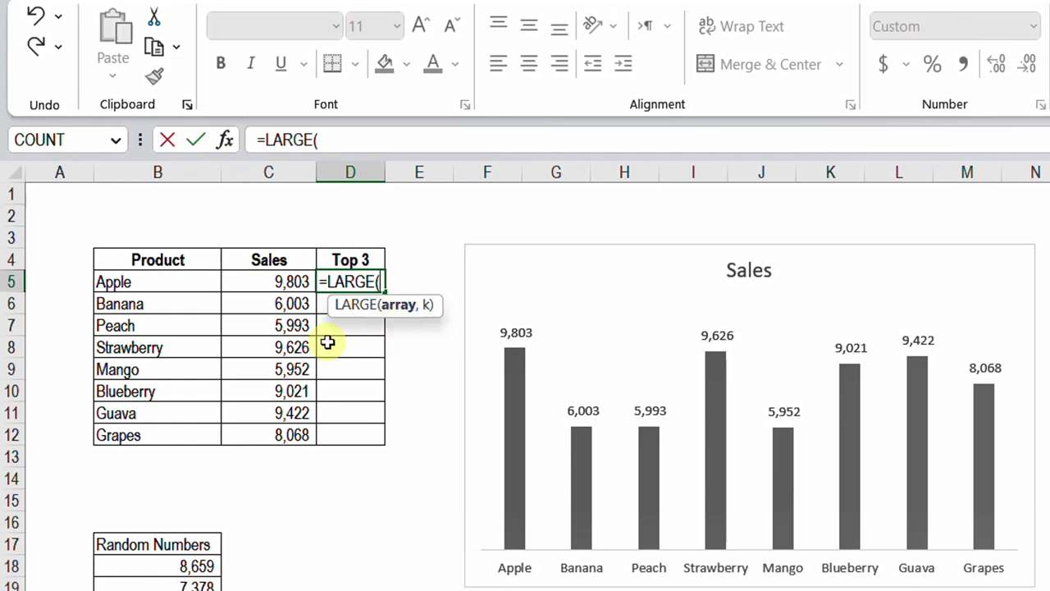
left_click_drag(277, 283, 287, 429)
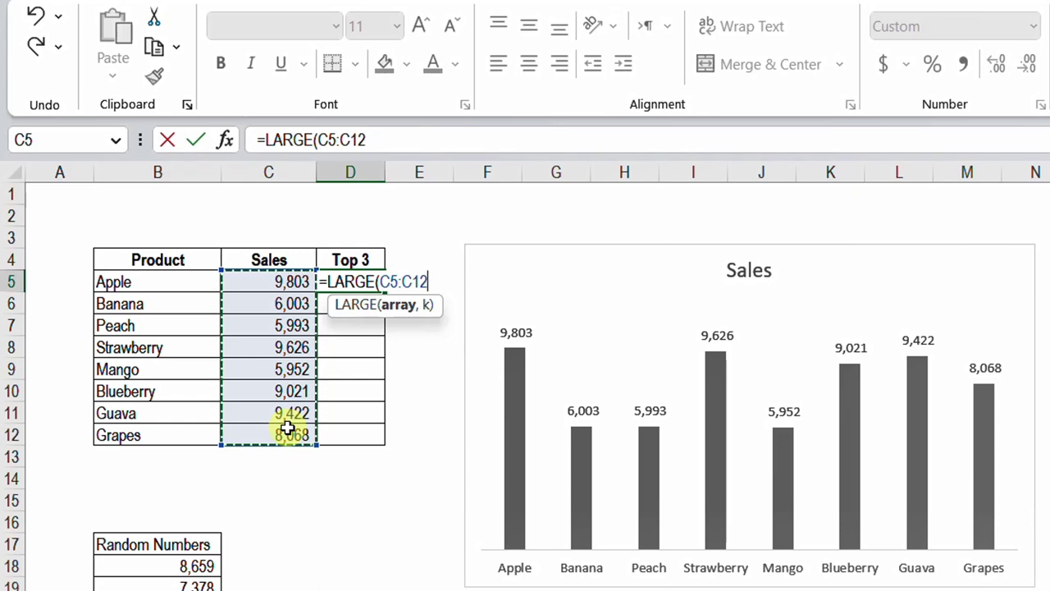
key("F4")
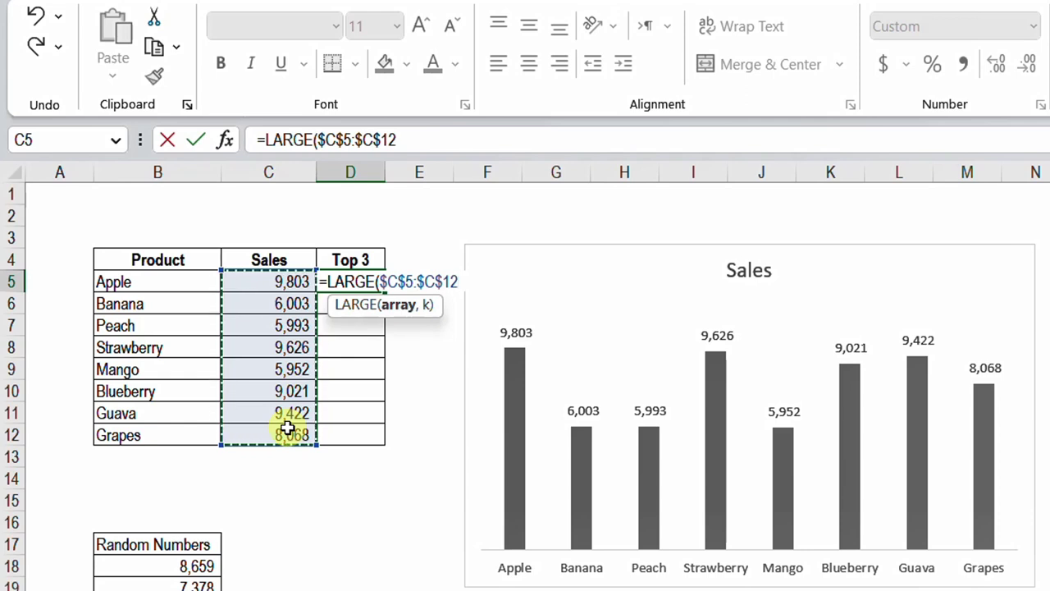
type(",")
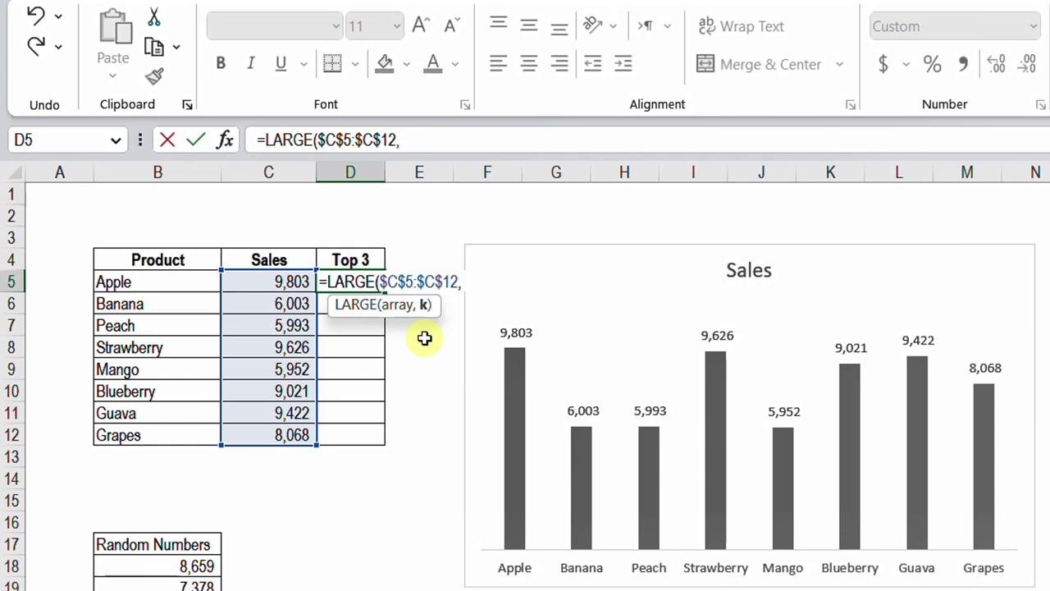
type("3)")
key("Return")
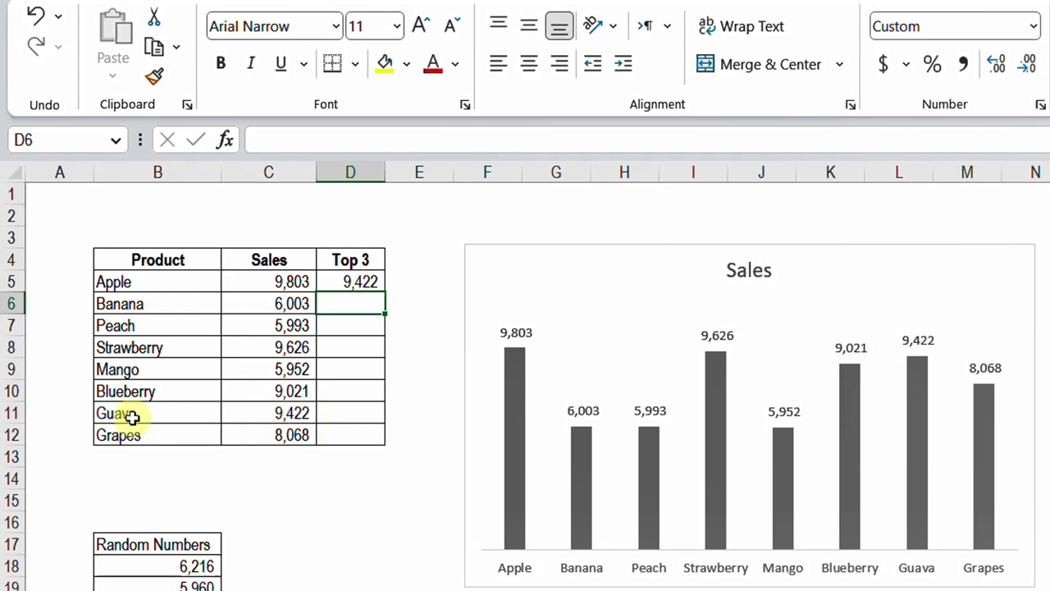
Fill the LARGE formula from D5 down to D12 and check the copy in D11
left_click(365, 283)
double_click(385, 294)
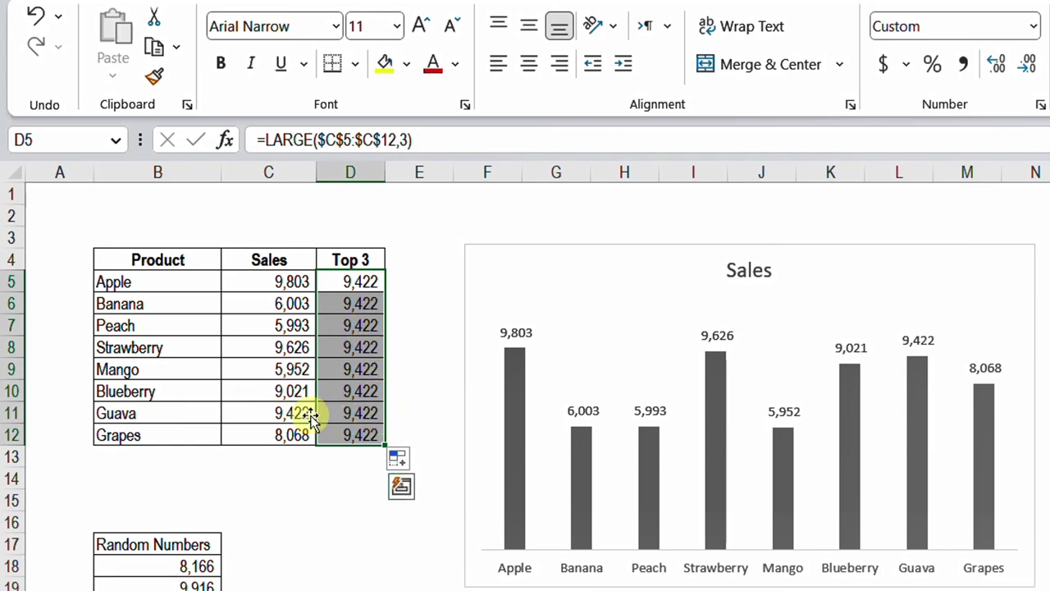
left_click(361, 415)
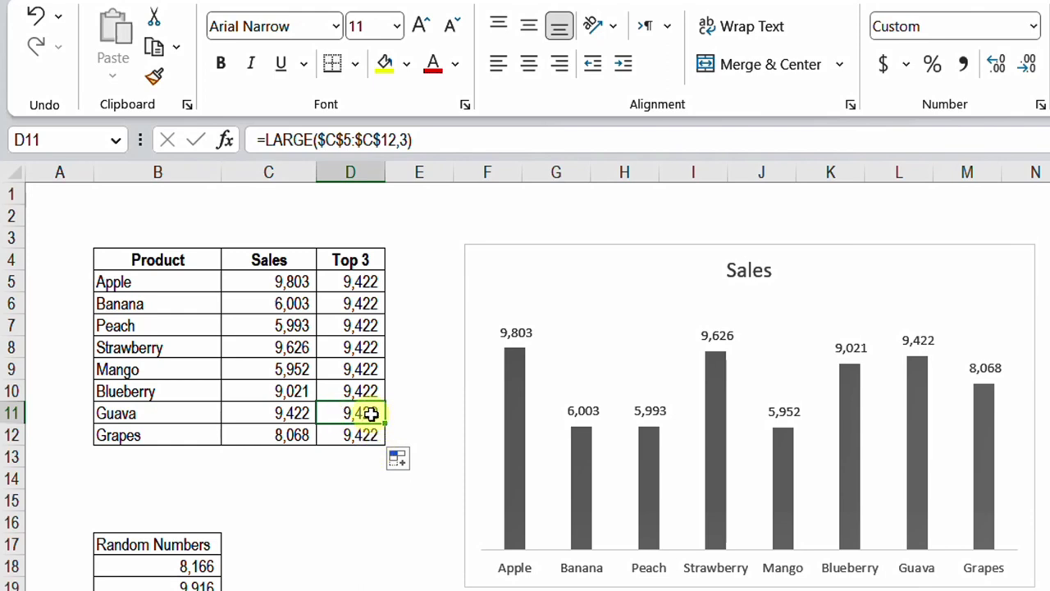
left_click(358, 284)
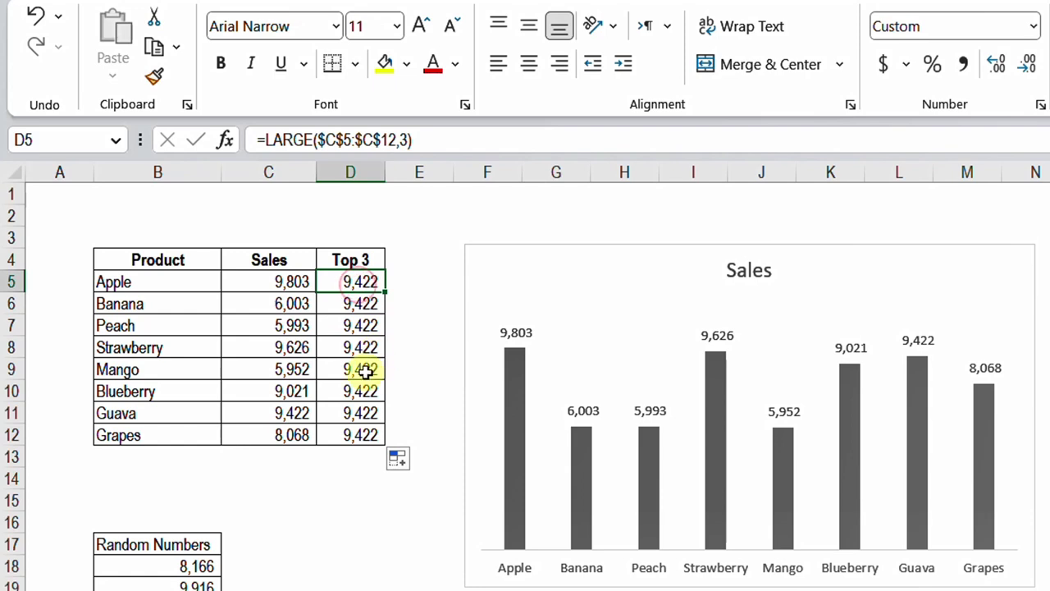
Rewrite D5 as =IF(LARGE($C$5:$C$12,3)=C5,C5,""), which shows blank for Apple
left_click(262, 139)
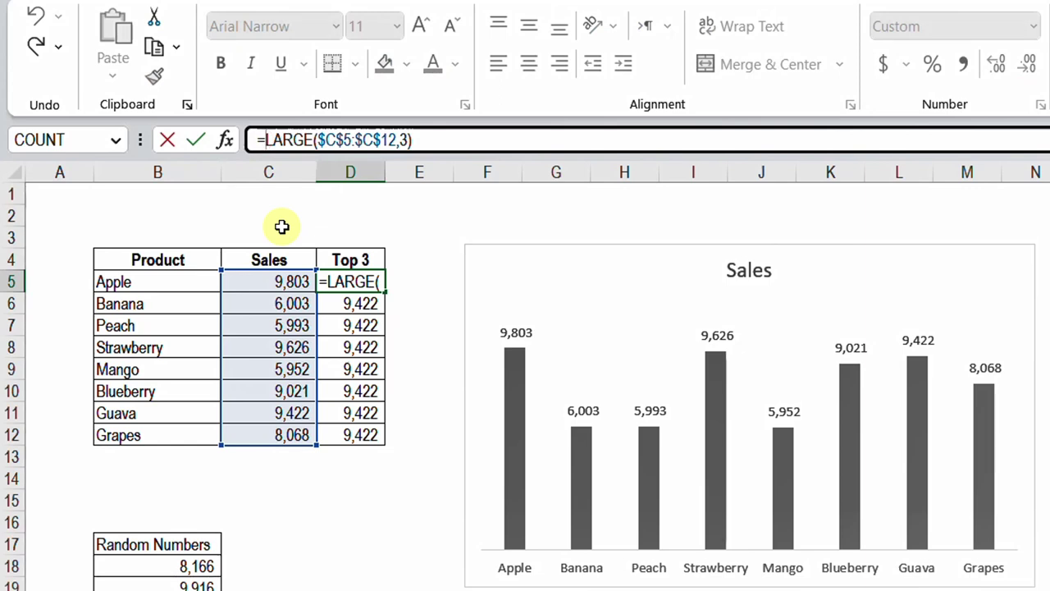
type("IF(")
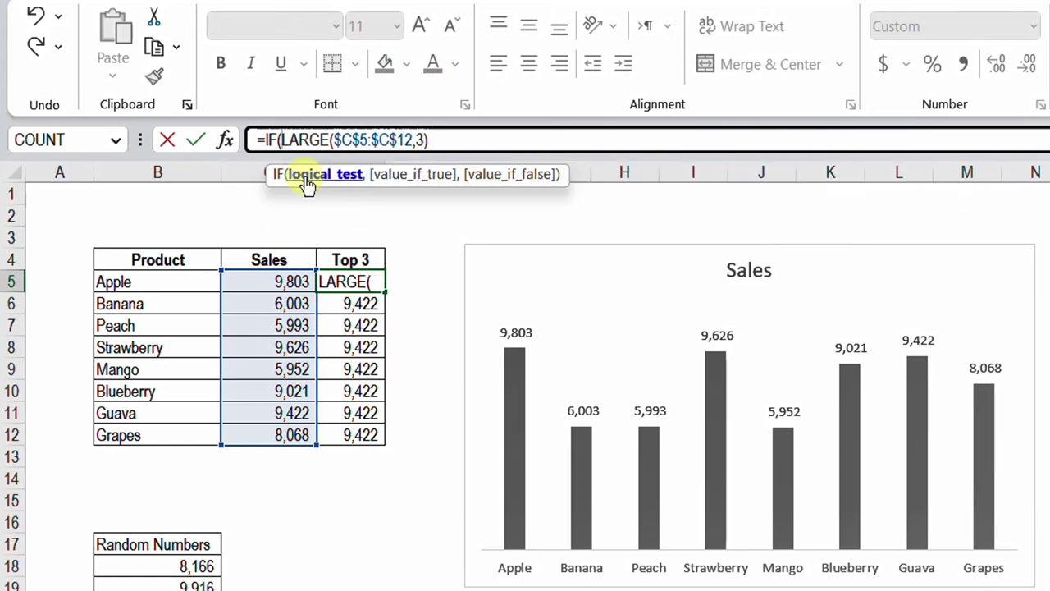
left_click(306, 179)
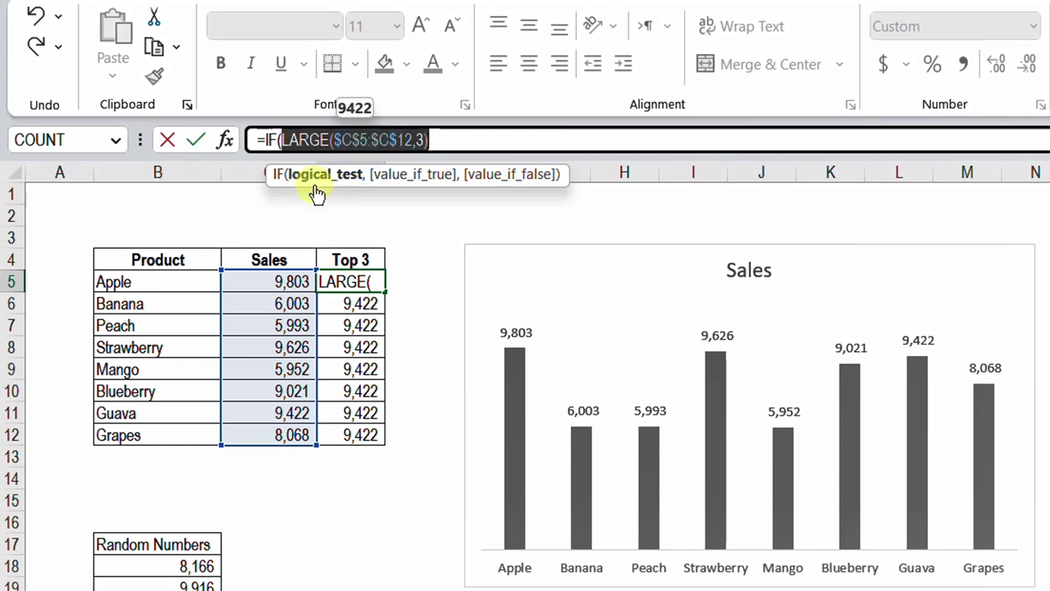
left_click(454, 139)
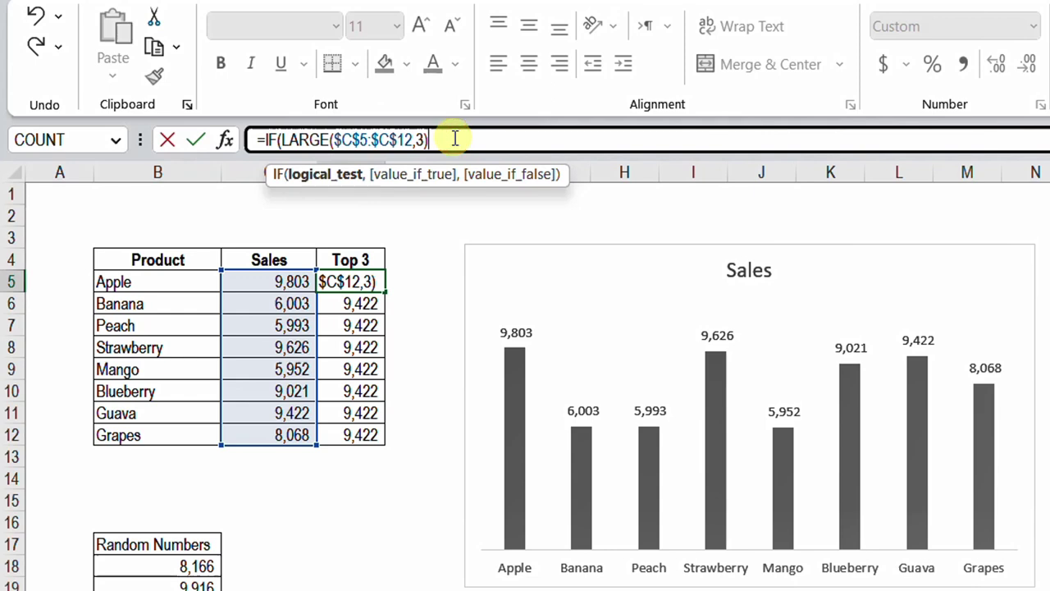
type("=")
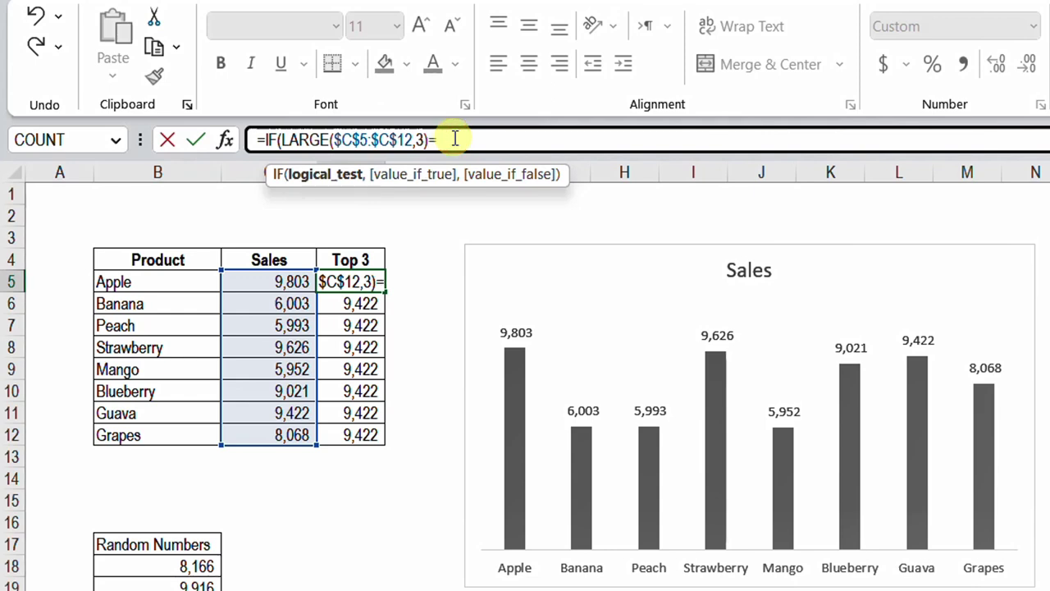
left_click(270, 281)
type(",")
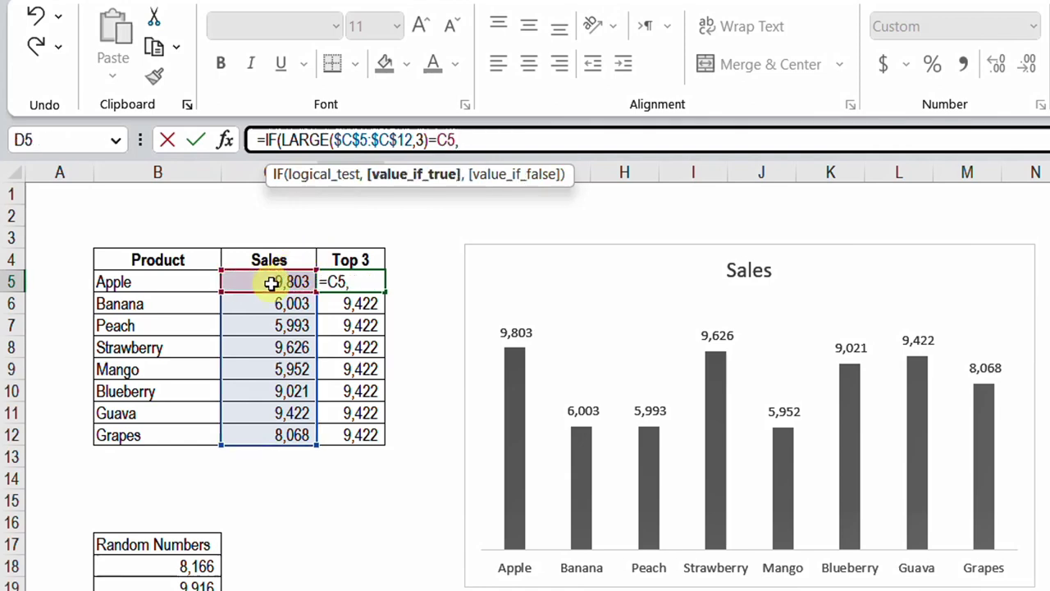
left_click(270, 282)
type(",")
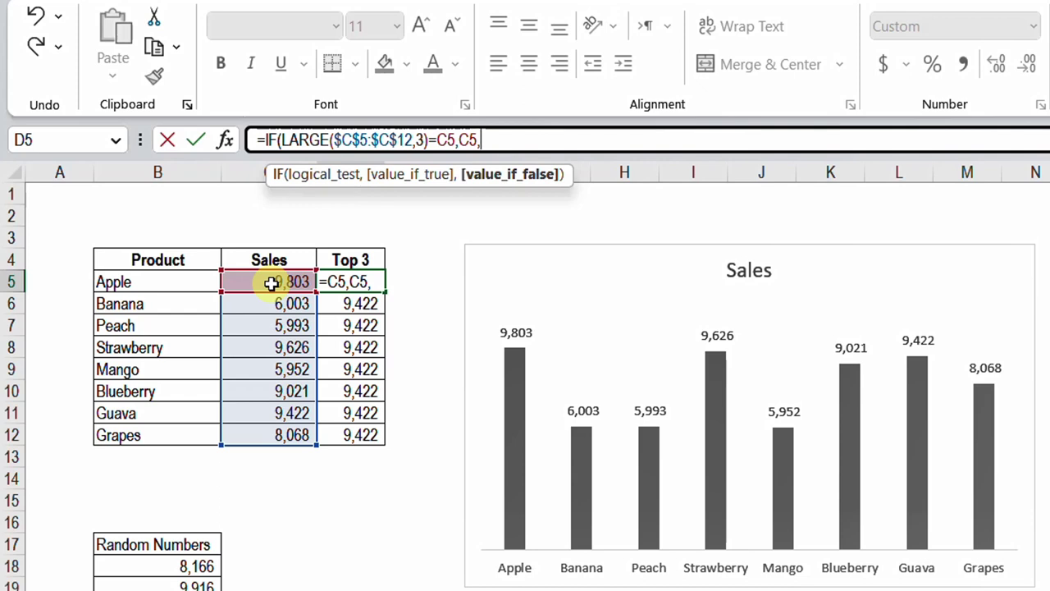
type("\"\")")
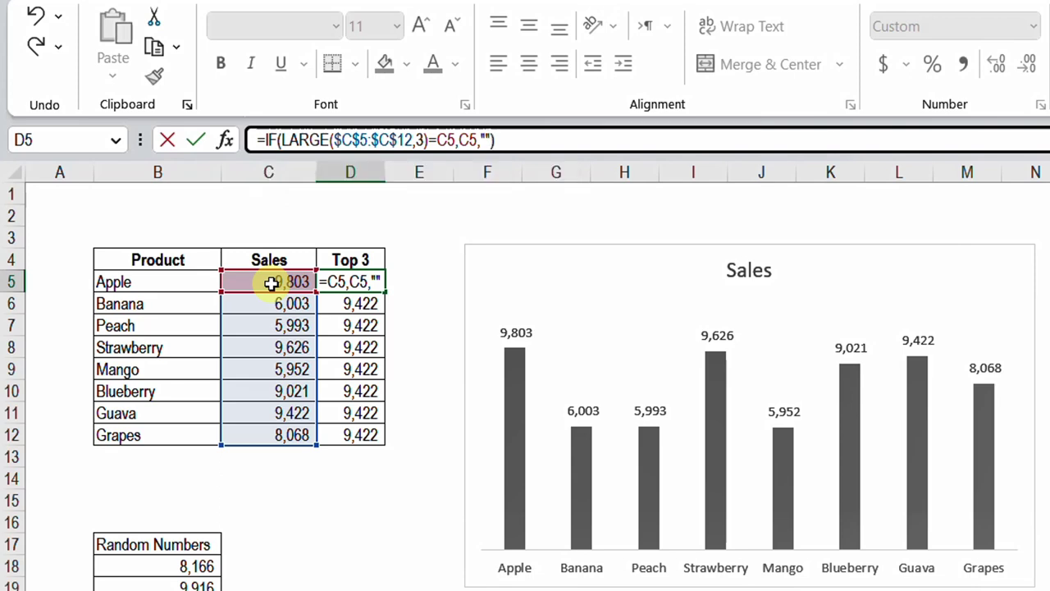
key("Return")
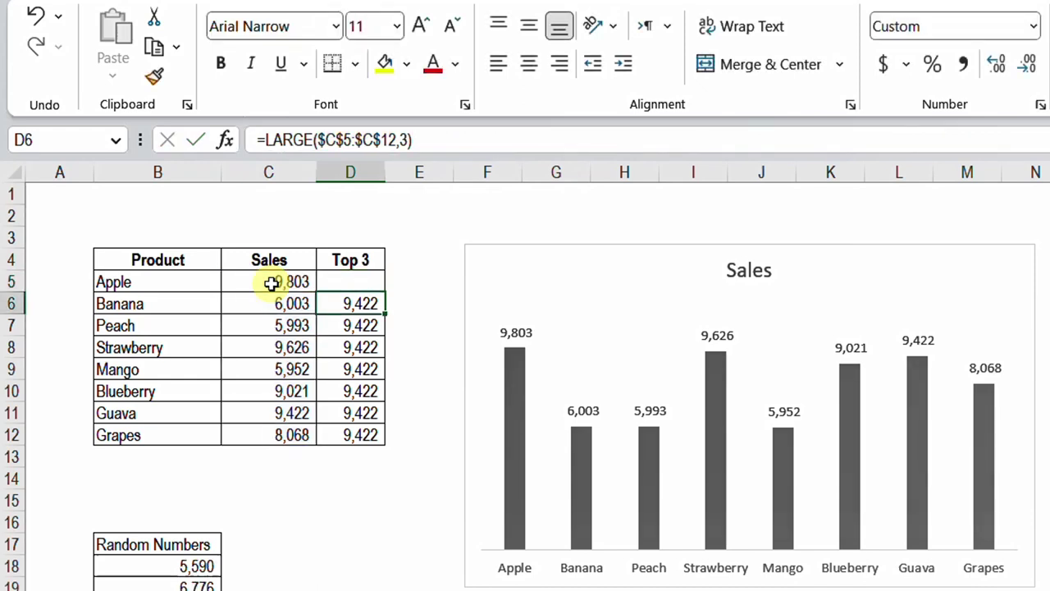
Fill the IF formula from D5 down to D12, leaving only Guava's 9,422 visible
left_click(376, 280)
double_click(385, 291)
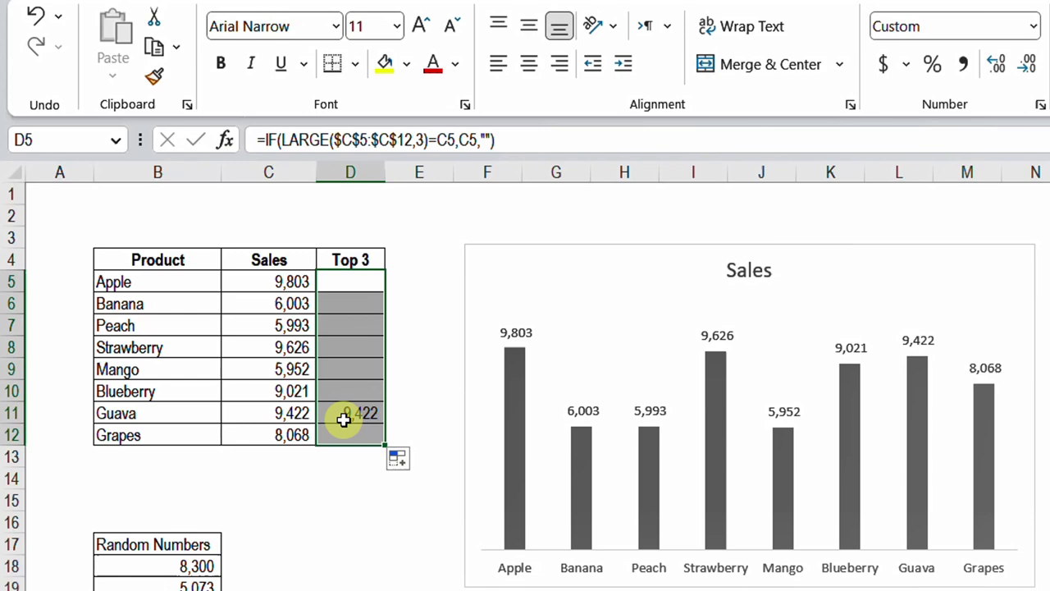
left_click(357, 282)
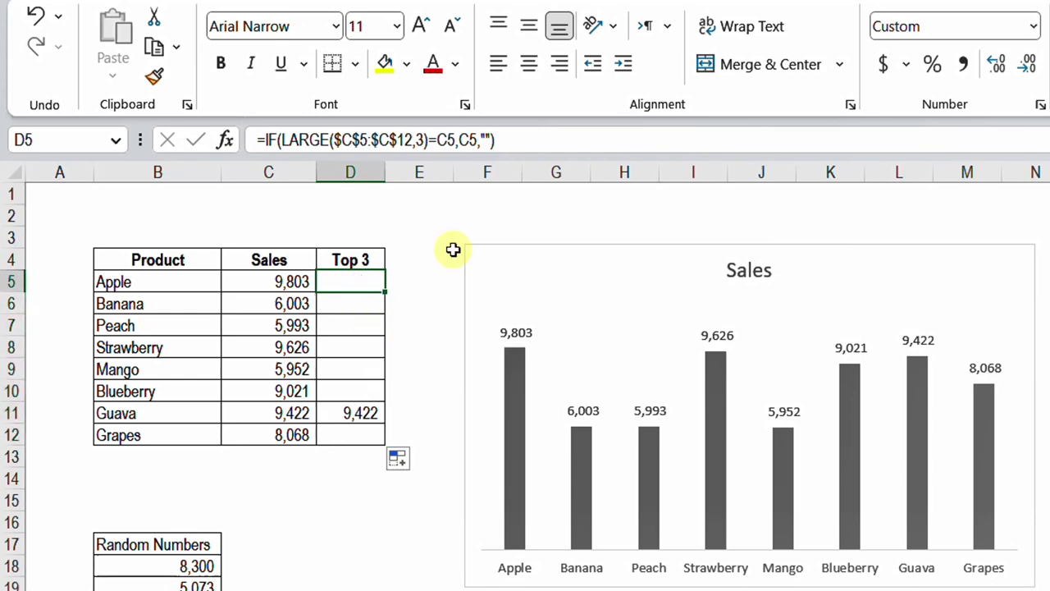
Change the comparison in the D5 formula from = to <=
left_click(441, 141)
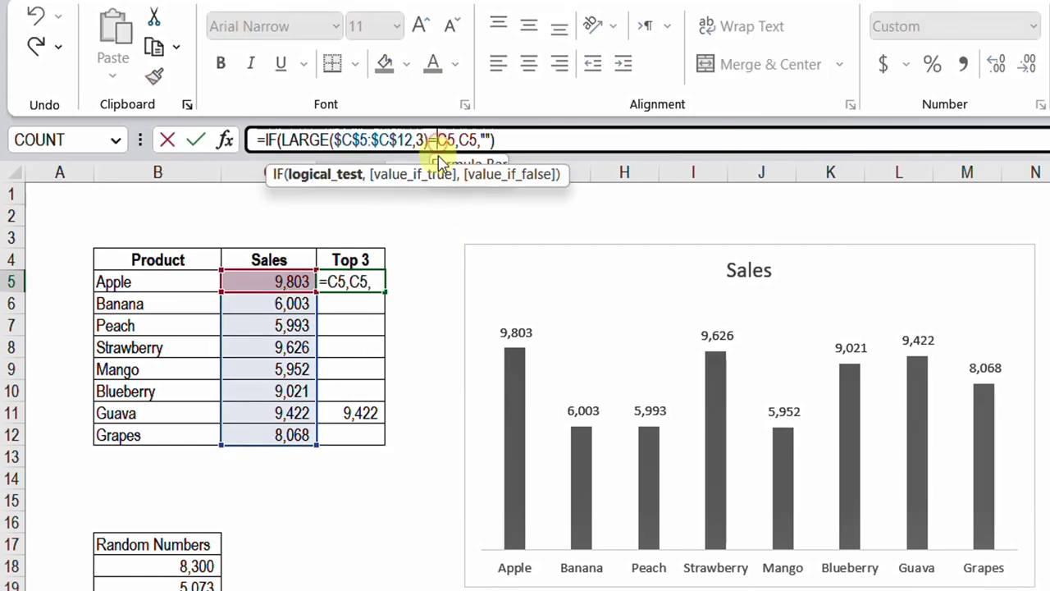
key("BackSpace")
type("<=")
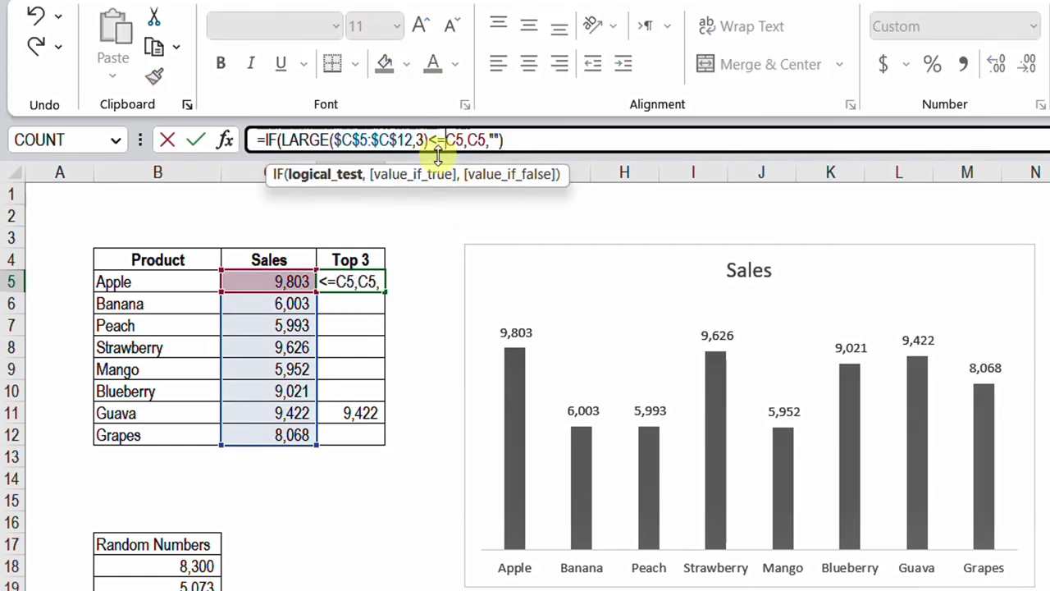
key("Return")
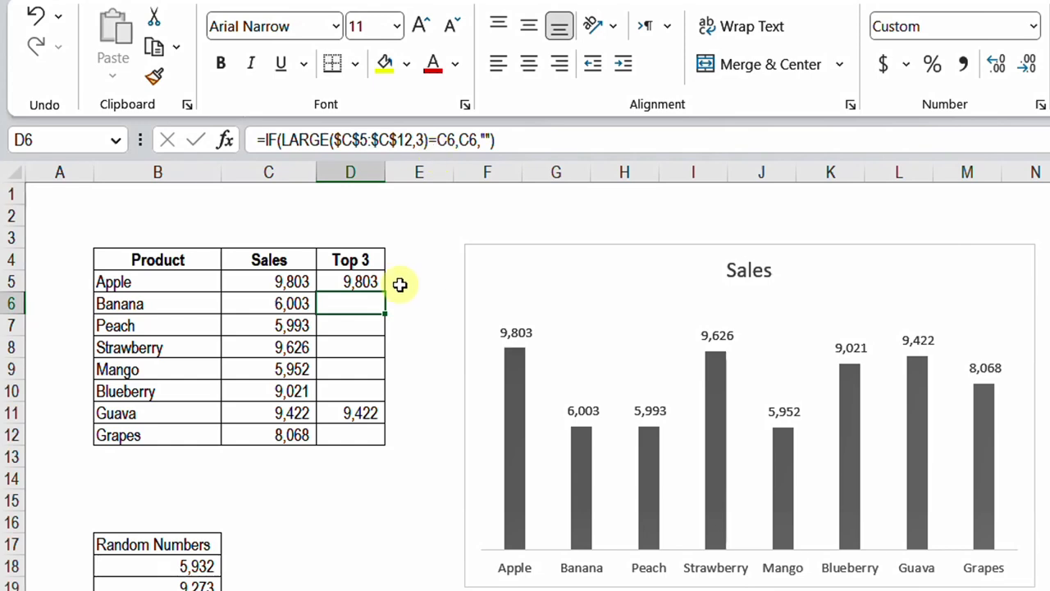
Refill D5:D12 with the corrected formula and check the Strawberry and Guava results
left_click(363, 282)
double_click(385, 294)
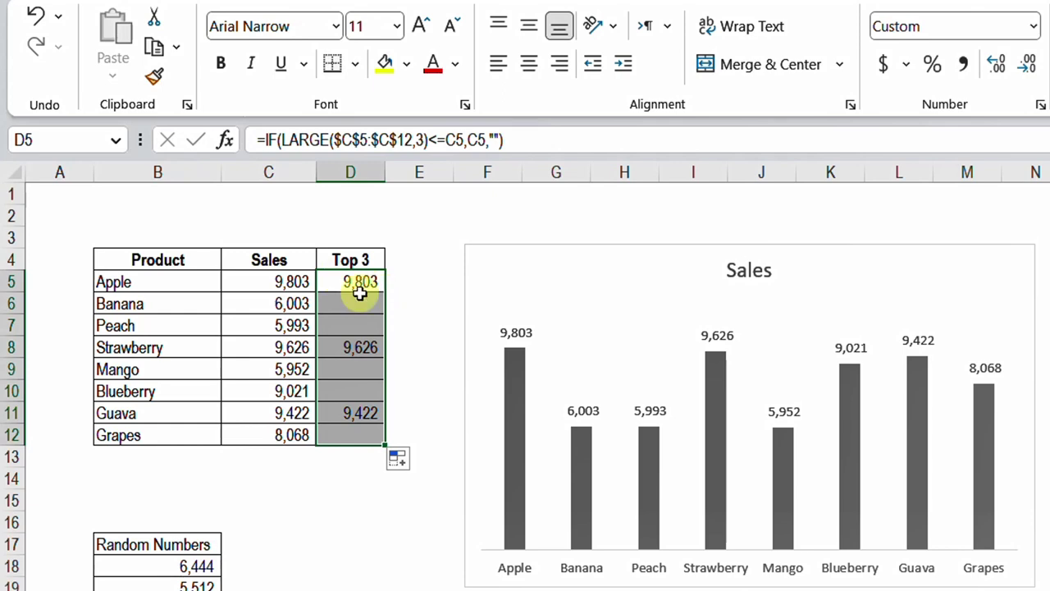
left_click(374, 352)
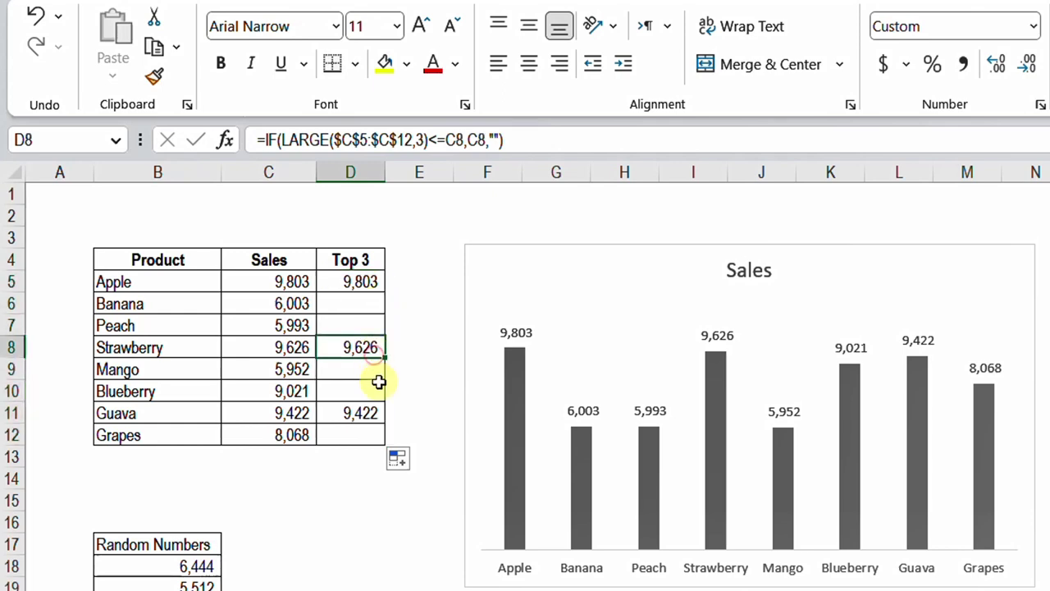
left_click(364, 412)
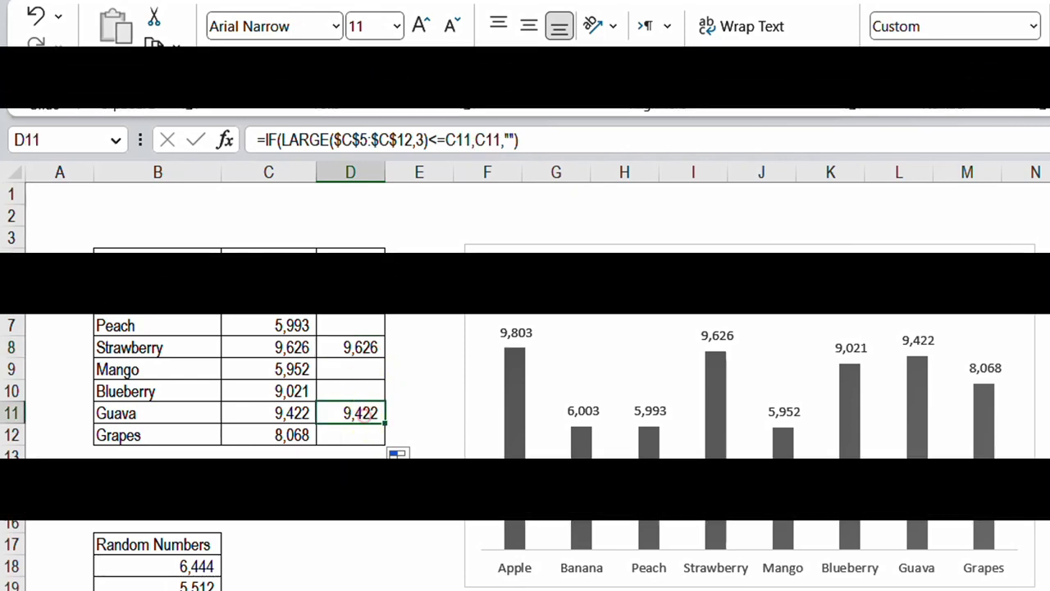
left_click(353, 485)
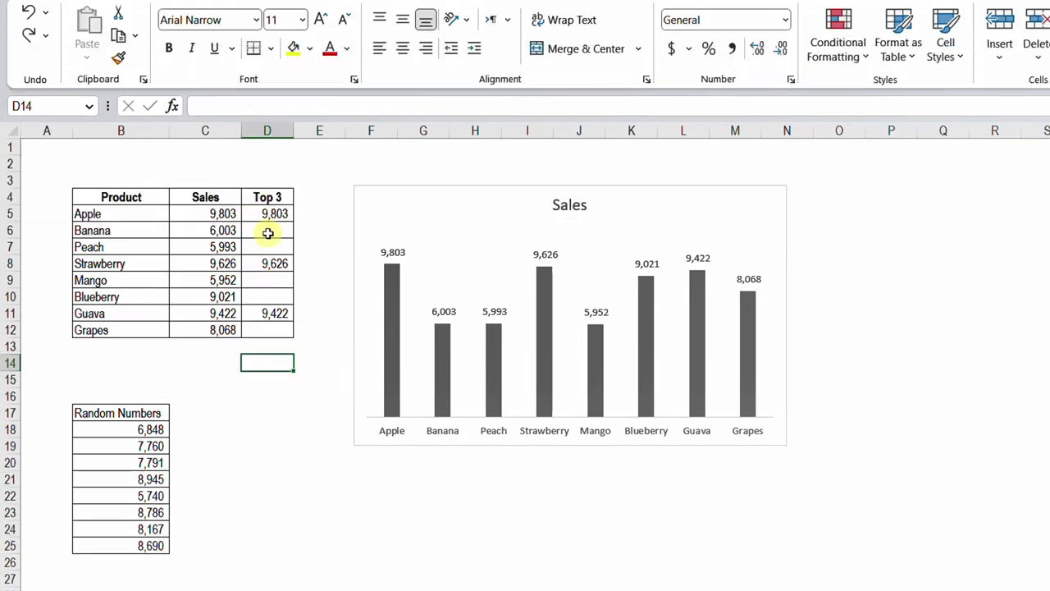
Extend the chart's source range over column D to plot Top 3 as a second series
left_click(493, 190)
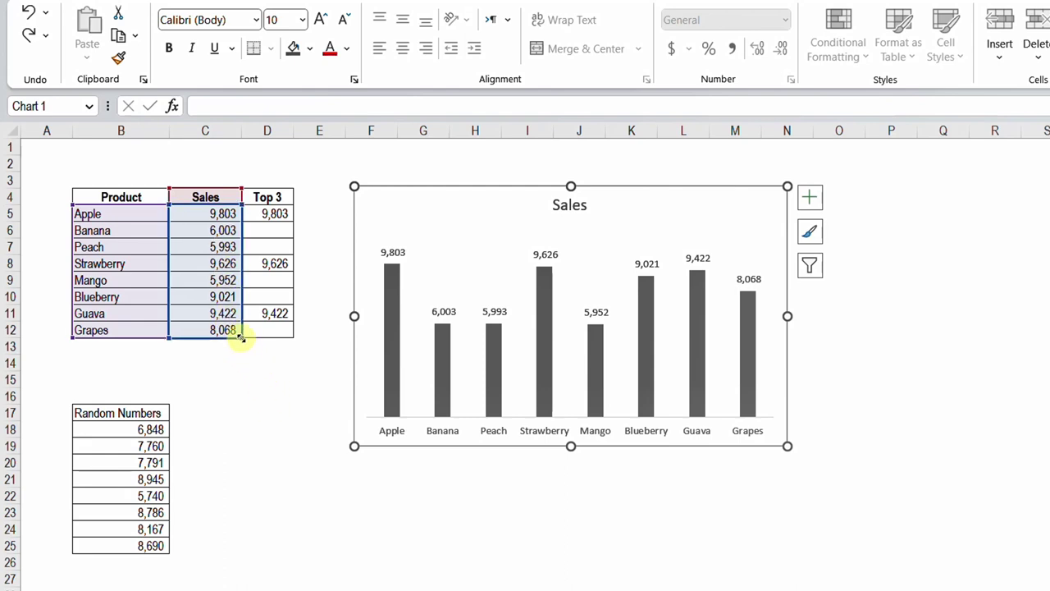
left_click_drag(243, 337, 283, 343)
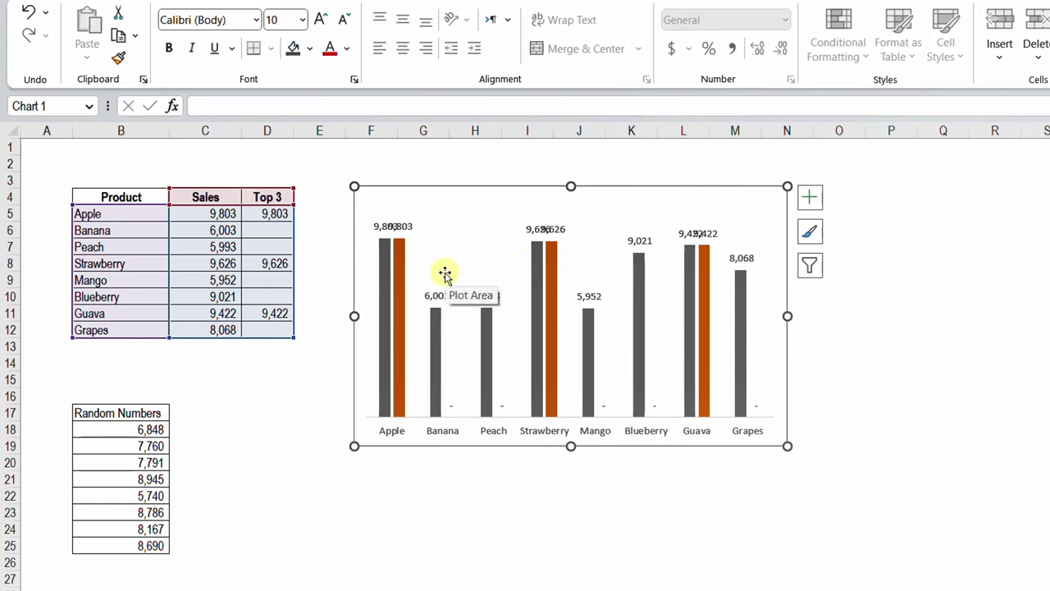
Format the Top 3 data series with Series Overlap at 100% so it covers the gray Sales bars
left_click(400, 269)
right_click(402, 300)
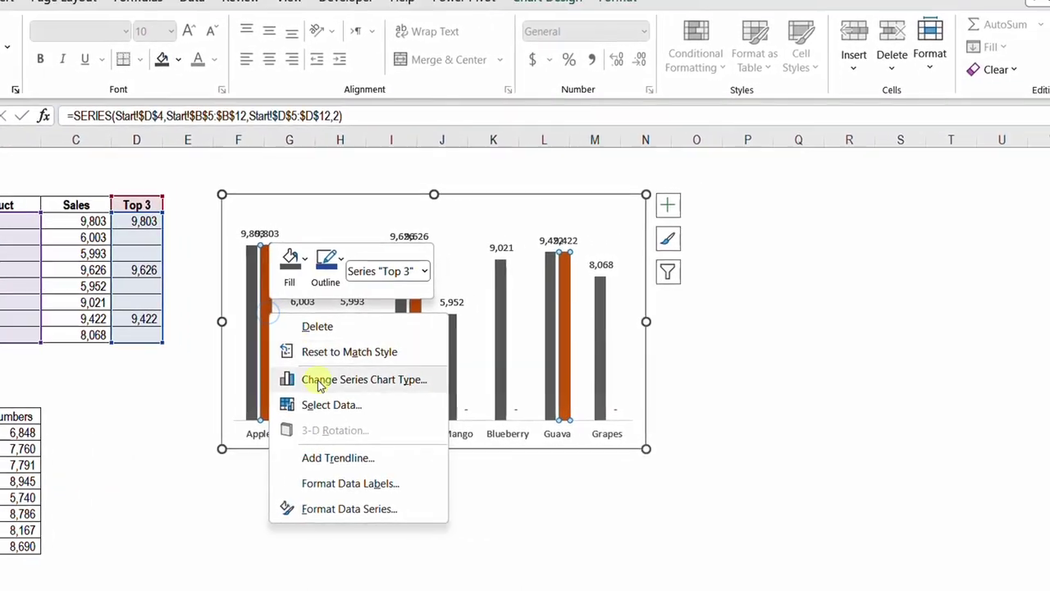
left_click(354, 509)
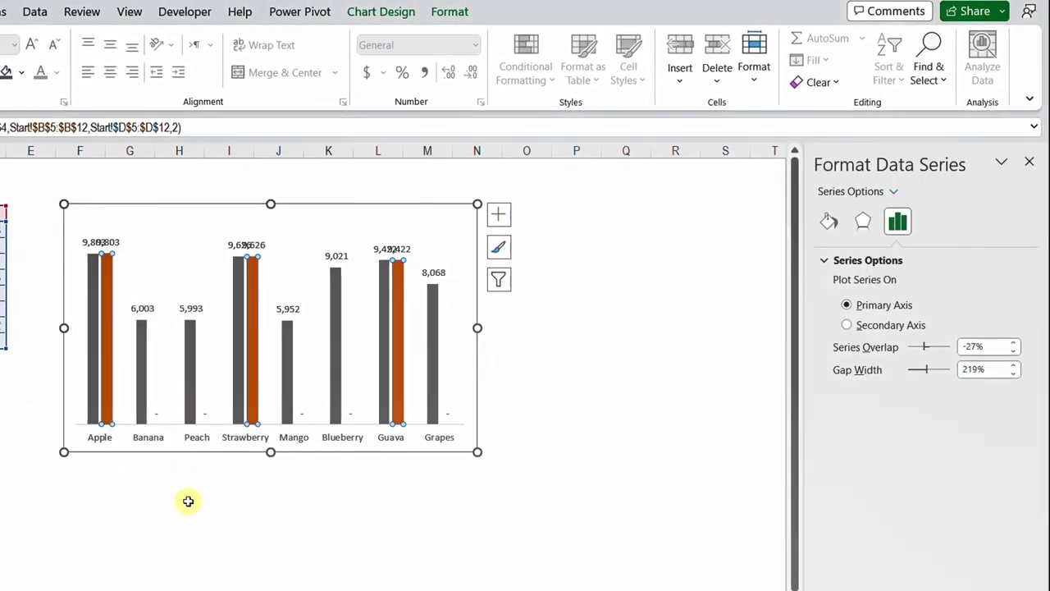
left_click(906, 162)
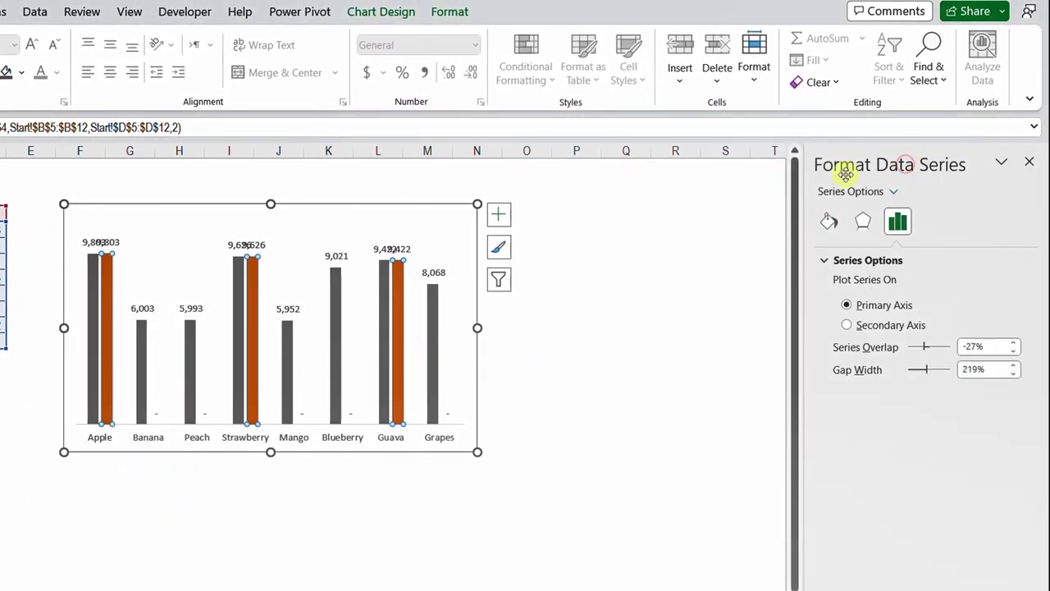
left_click_drag(845, 174, 637, 184)
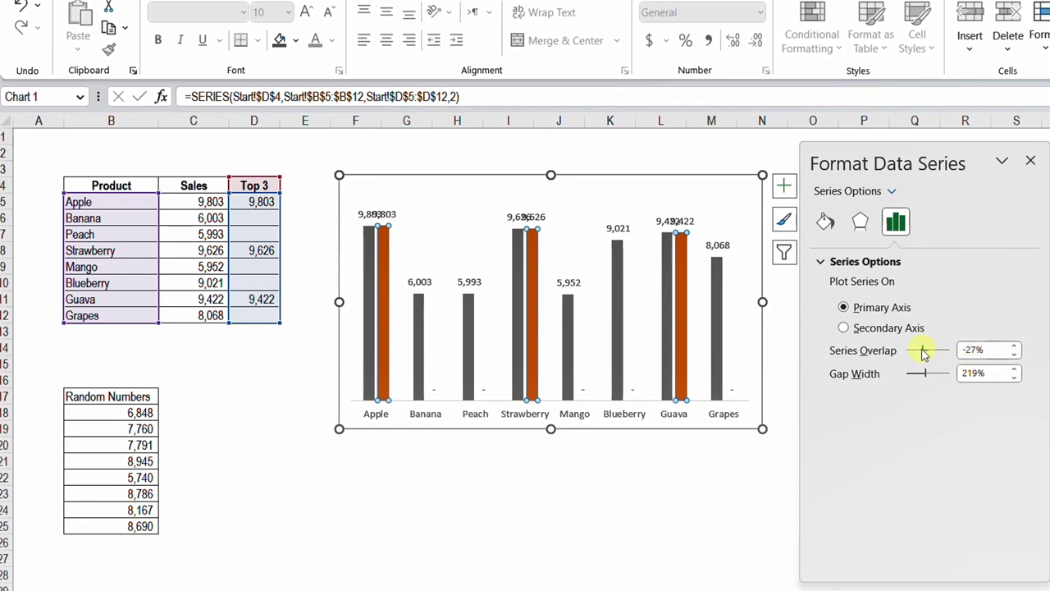
left_click_drag(923, 352, 954, 353)
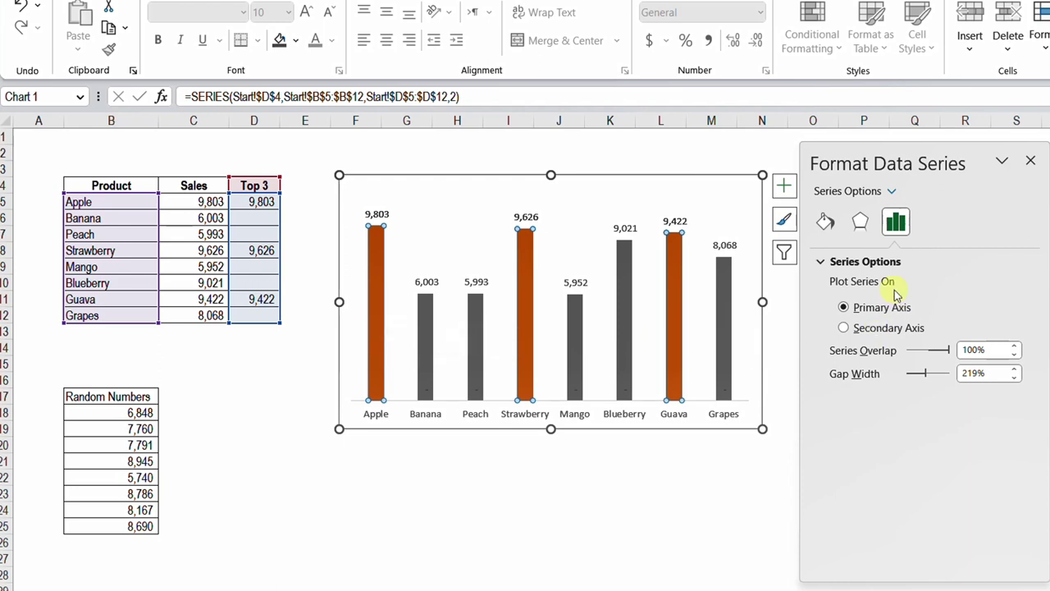
Set Gap Width to 135% and fill the Top 3 bars with standard red
left_click_drag(925, 376, 917, 378)
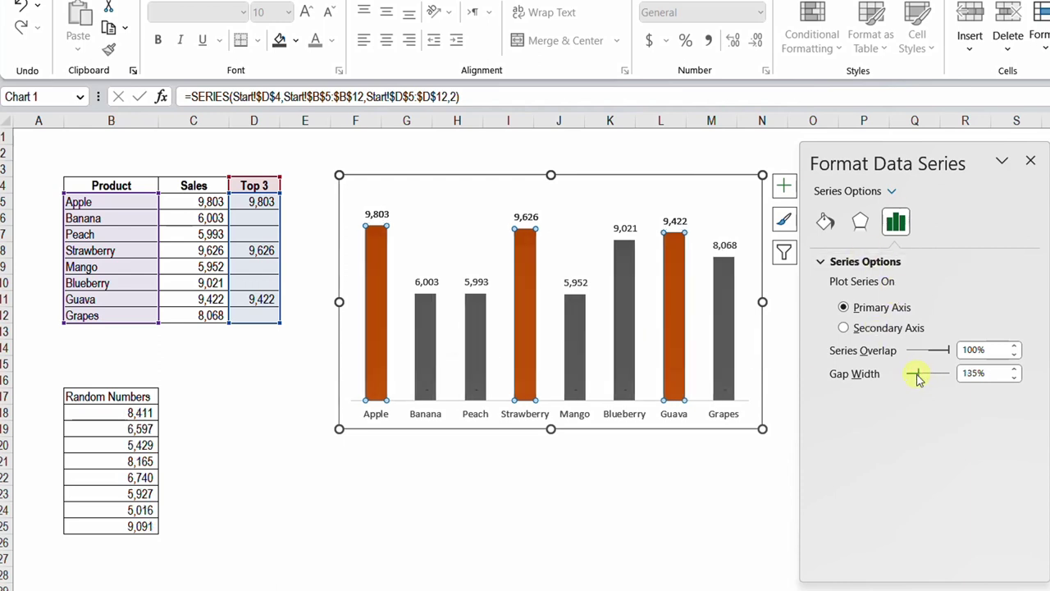
left_click(825, 222)
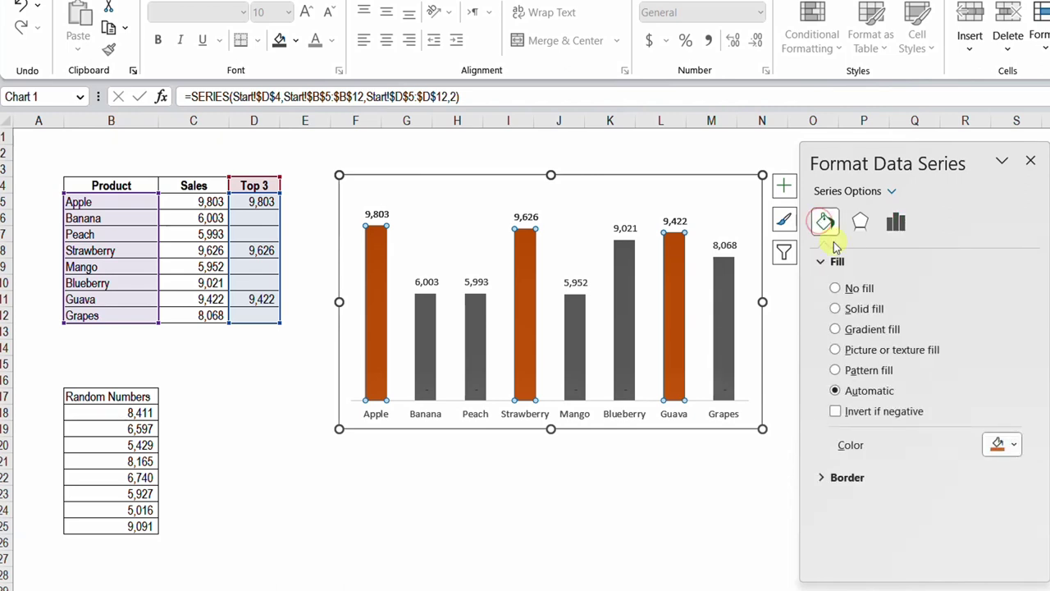
left_click(1016, 445)
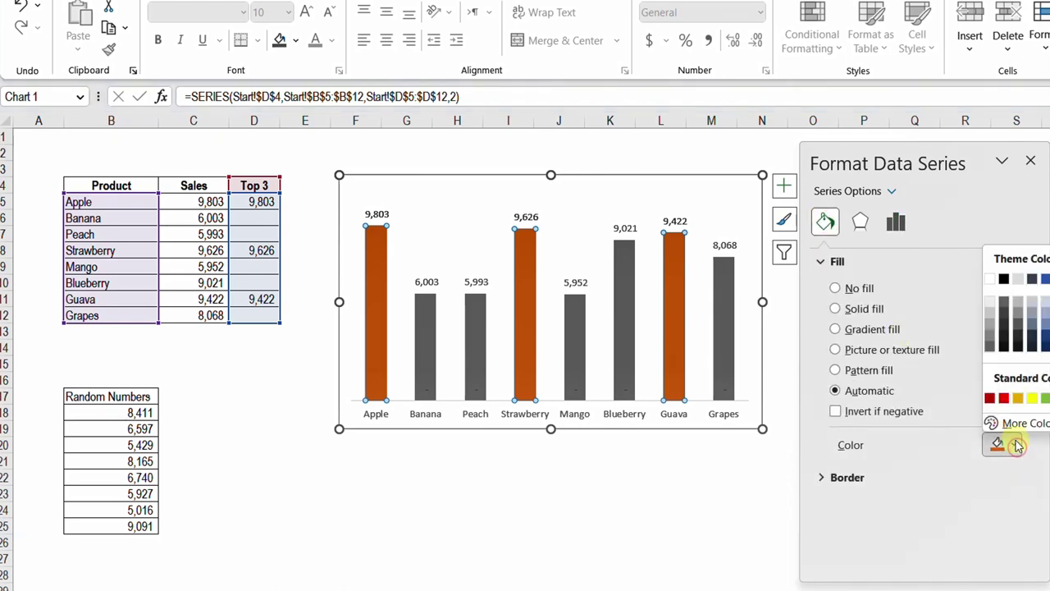
left_click(1003, 398)
left_click(618, 489)
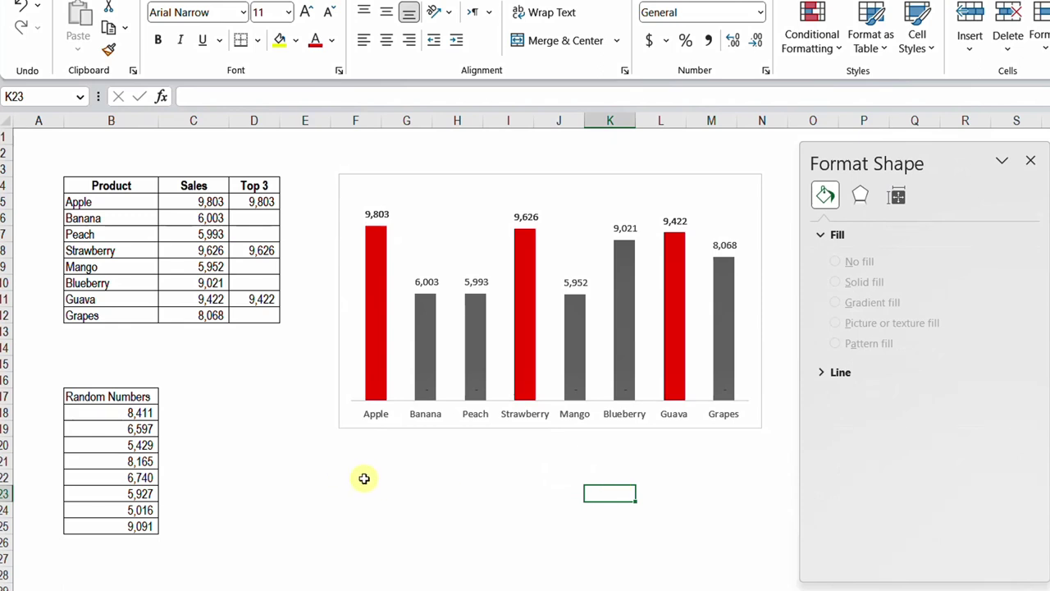
Copy the random numbers from B18:B25 and paste them over the Sales figures starting at C5
left_click_drag(143, 412, 135, 523)
key("ctrl+c")
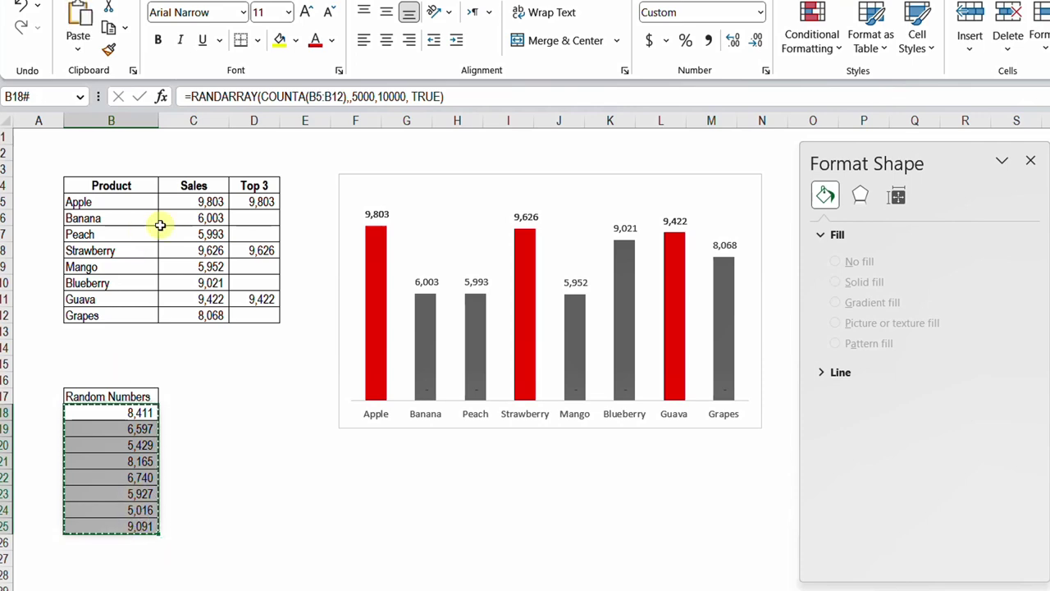
left_click(181, 202)
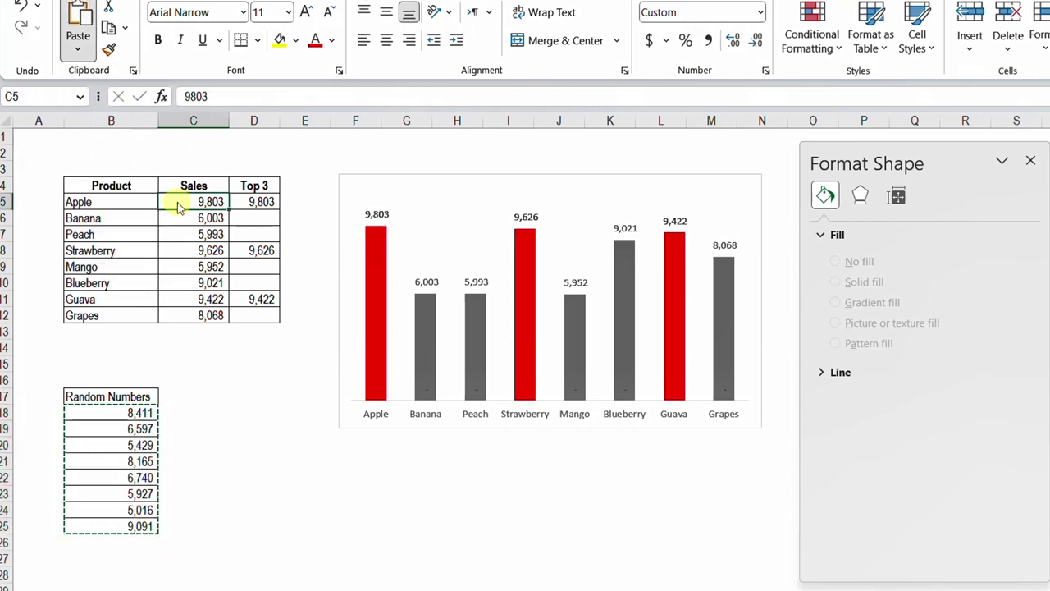
key("ctrl+v")
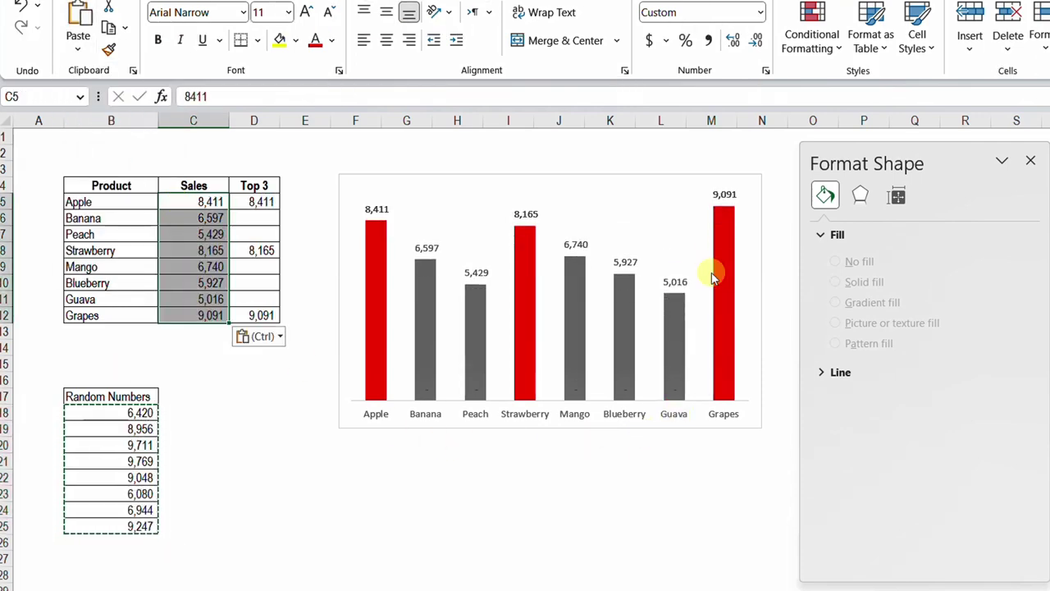